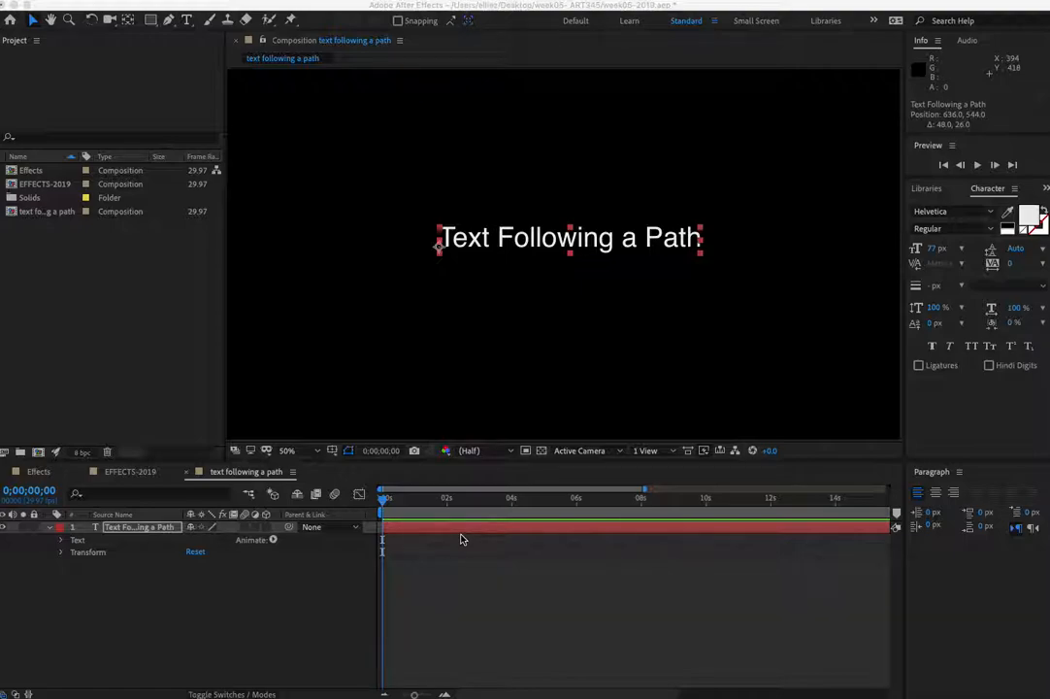
Step: Show the timeline's full duration and reveal the text layer's Path Options
left_click(643, 495)
left_click_drag(644, 490, 879, 490)
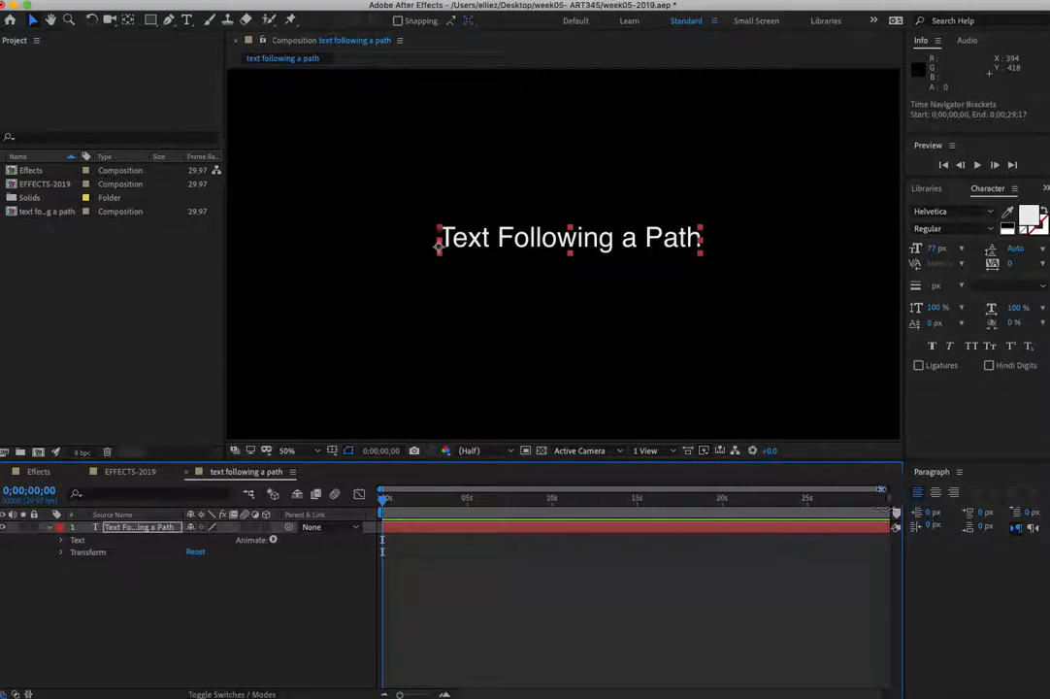
left_click(61, 540)
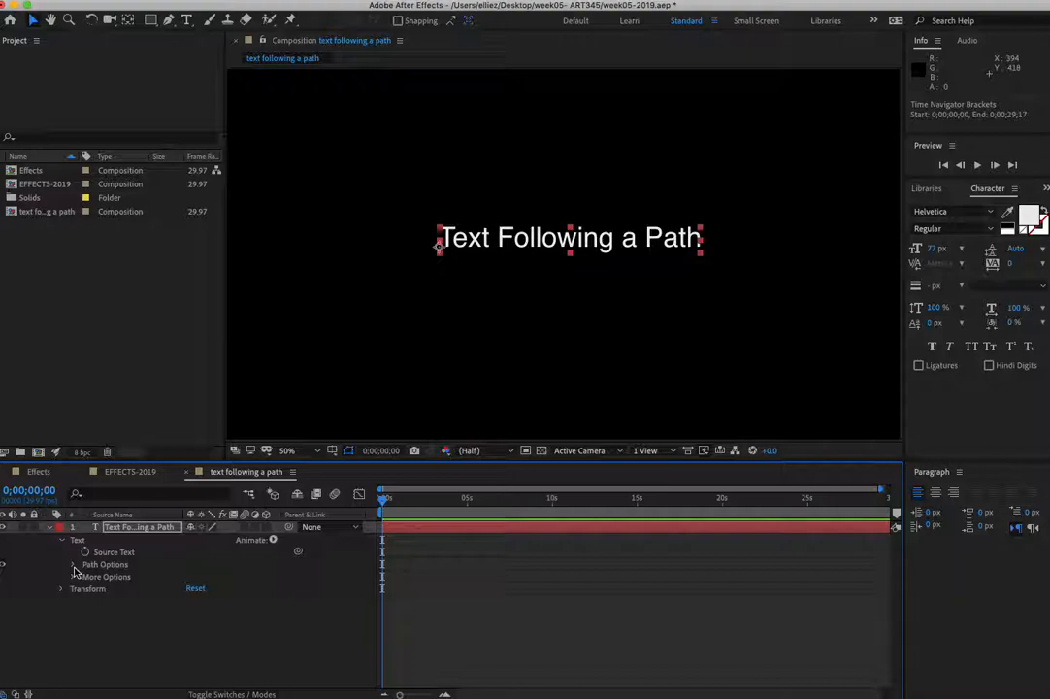
left_click(74, 564)
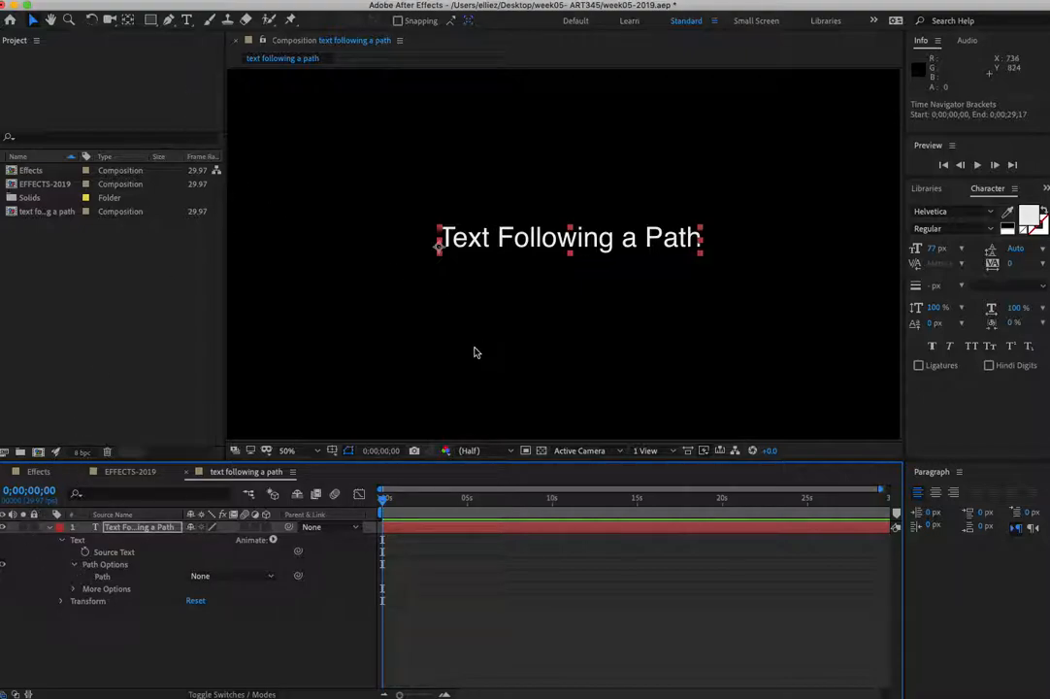
Step: Draw an open, wavy six-vertex mask path with the Pen tool on the text layer, running from the frame's upper left to its lower right
left_click(170, 26)
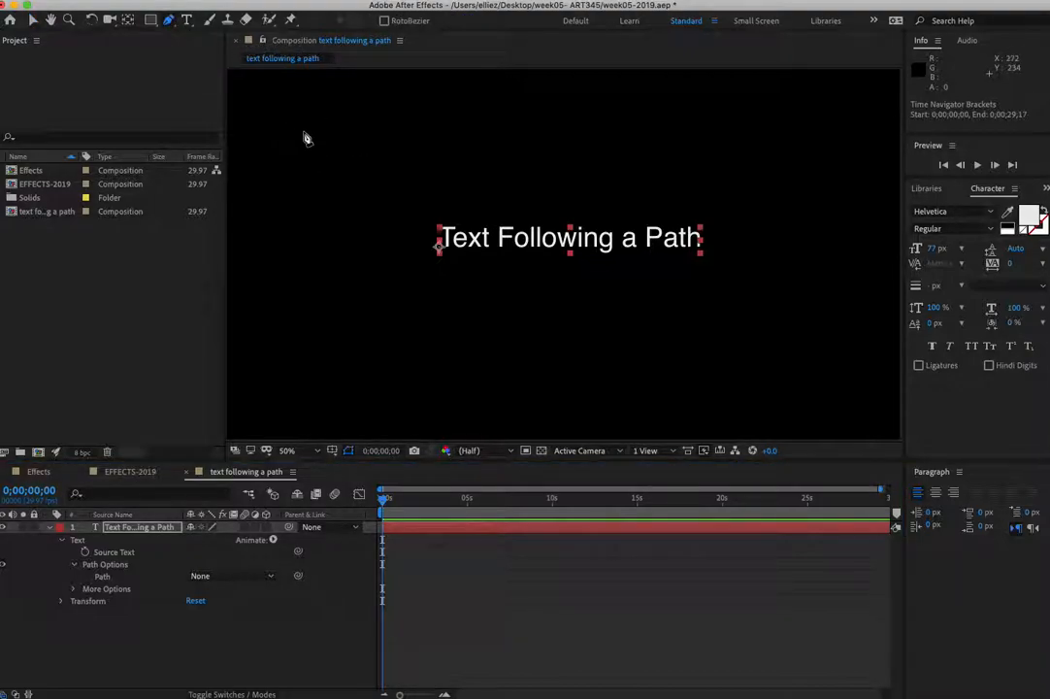
left_click(269, 115)
left_click_drag(330, 181, 347, 241)
left_click_drag(407, 274, 453, 290)
left_click_drag(588, 277, 611, 311)
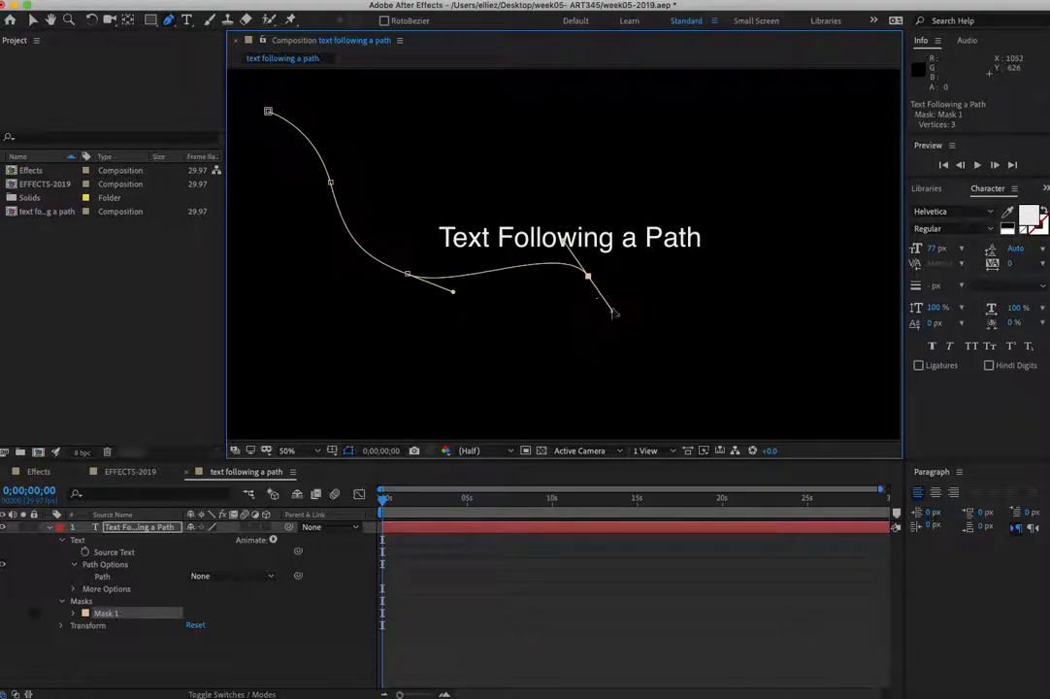
left_click(747, 316)
left_click_drag(753, 321, 788, 384)
left_click_drag(853, 337, 880, 361)
left_click(880, 360)
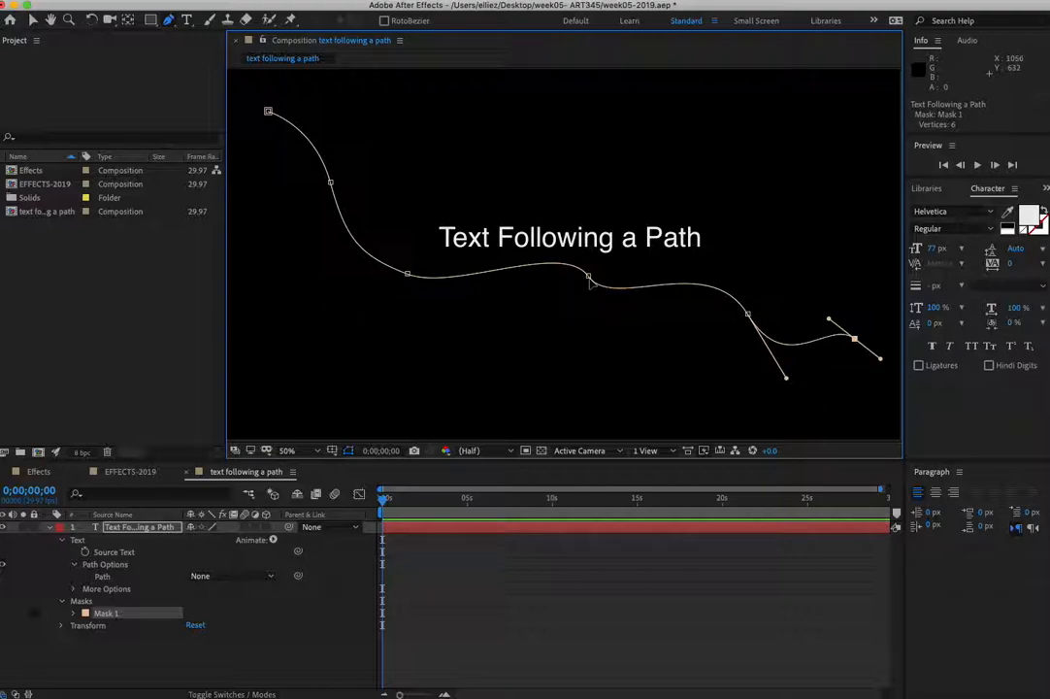
Step: Reshape the mask path by smoothing its middle vertex, moving its first vertex toward the frame's upper-left corner and extending the end vertex's handle
left_click(587, 274)
left_click_drag(588, 279, 635, 304)
left_click(268, 113)
left_click_drag(268, 113, 242, 88)
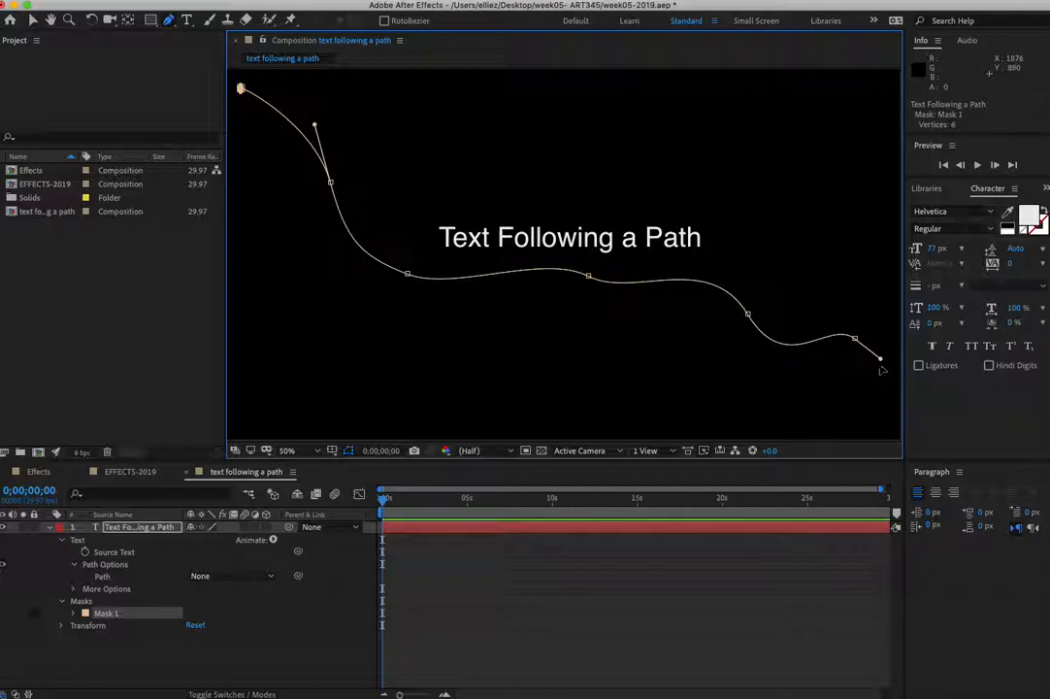
left_click_drag(881, 361, 890, 381)
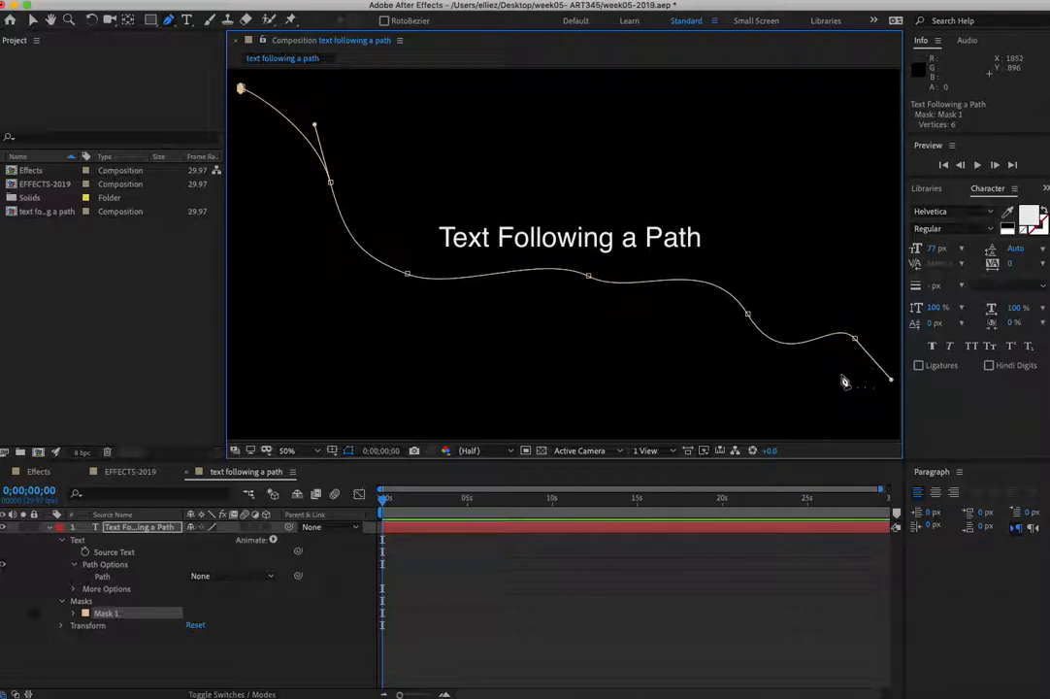
Step: Review the text layer's Mask 1 properties, including path, feather, opacity and expansion, and collapse the mask settings
left_click(74, 565)
left_click(62, 541)
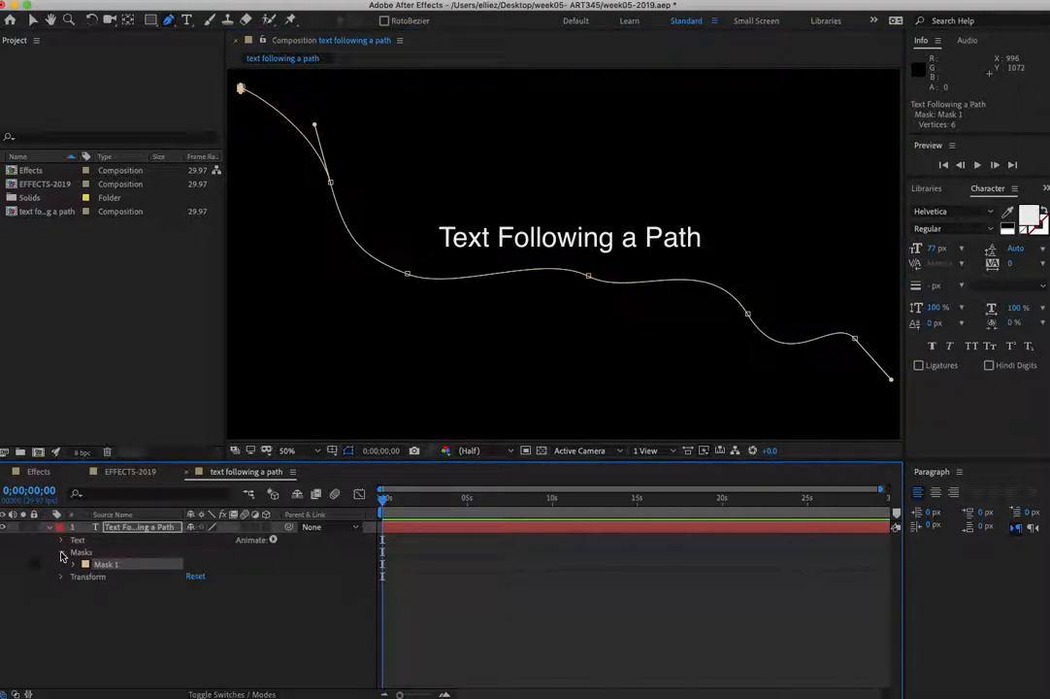
left_click(63, 553)
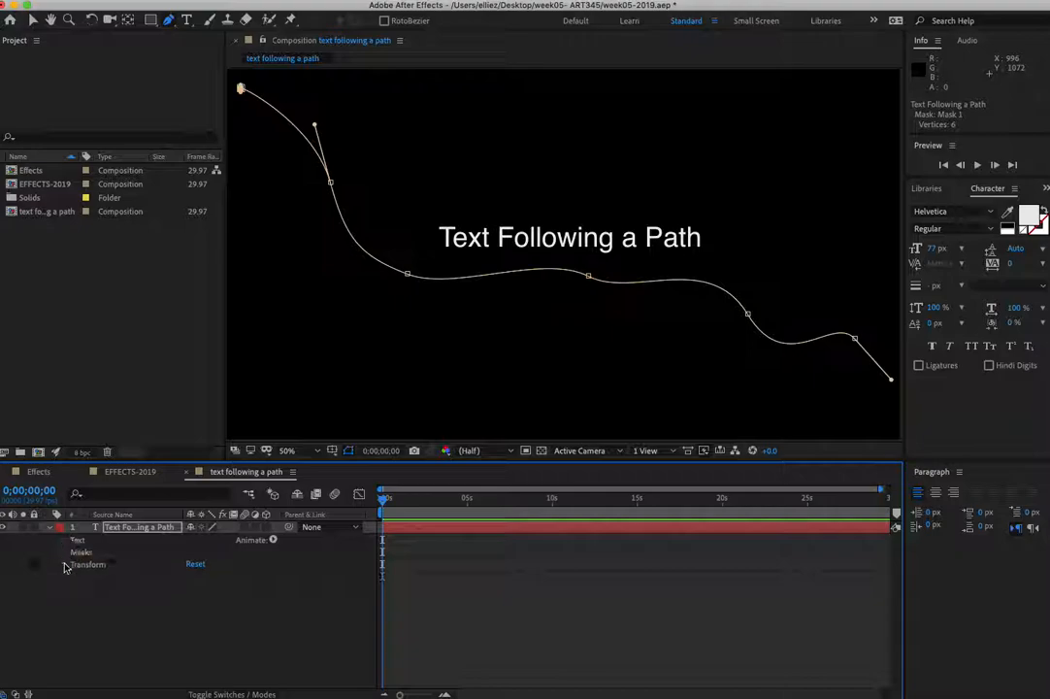
left_click(61, 553)
left_click(74, 567)
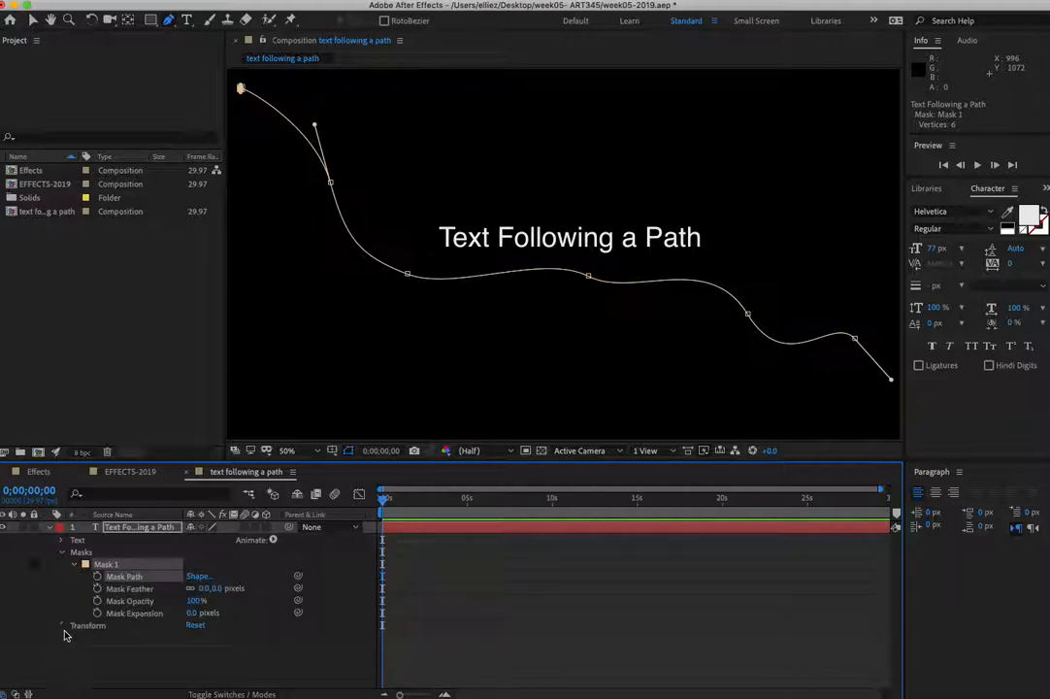
left_click(66, 559)
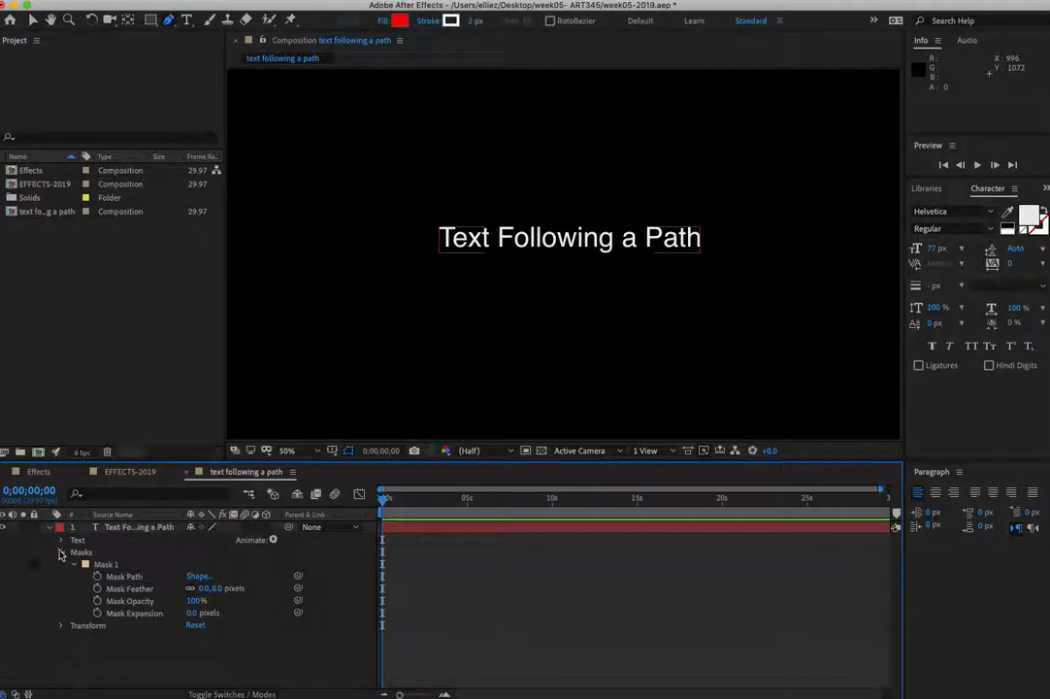
left_click(62, 552)
Step: Set the text layer's Path option to Mask 1 so the text follows the drawn curve
left_click(60, 540)
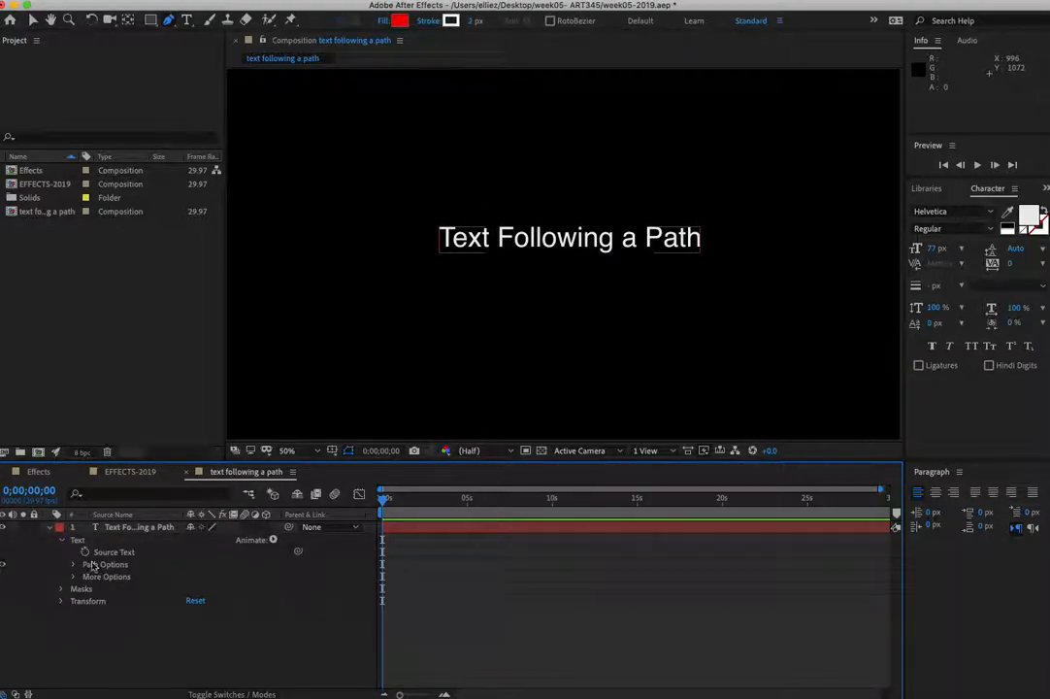
left_click(73, 566)
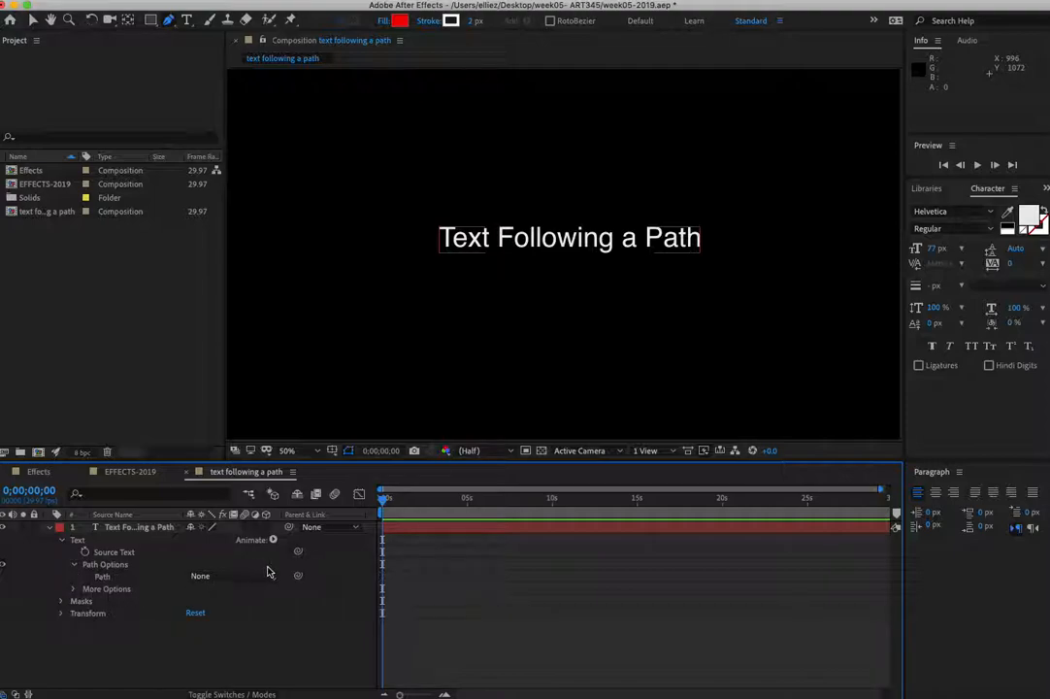
left_click(269, 580)
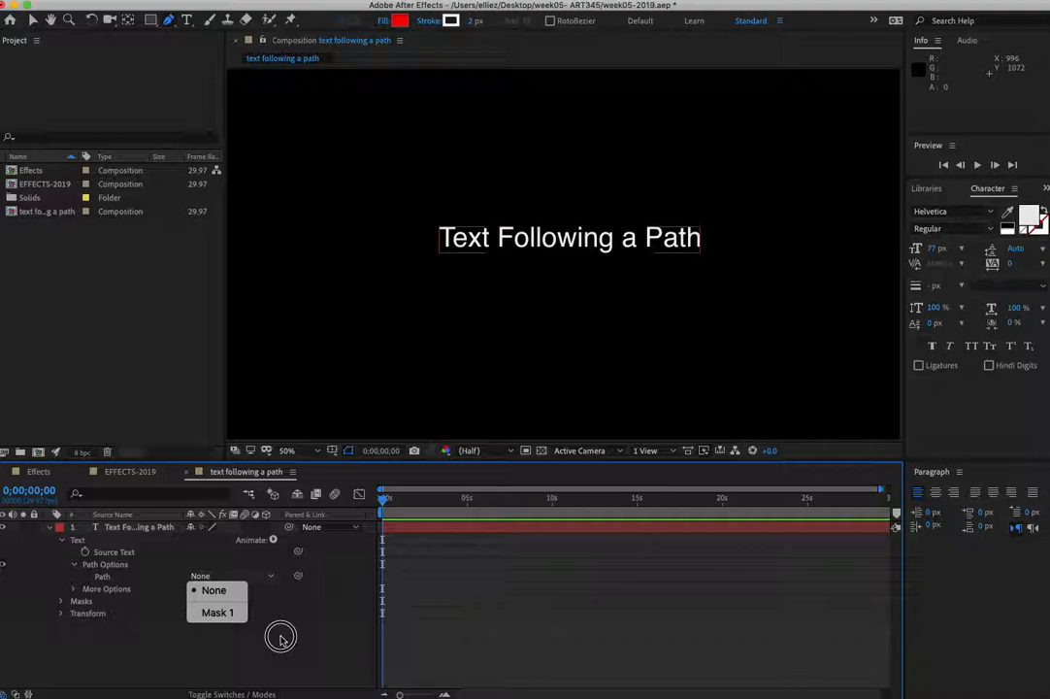
left_click(265, 586)
left_click(271, 576)
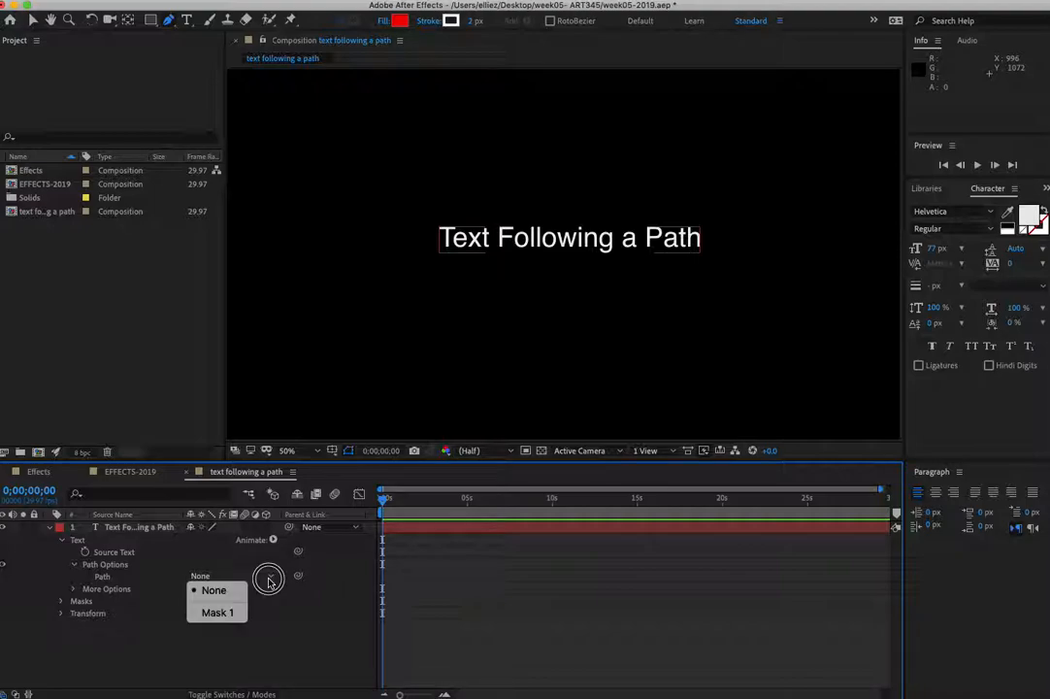
left_click(229, 617)
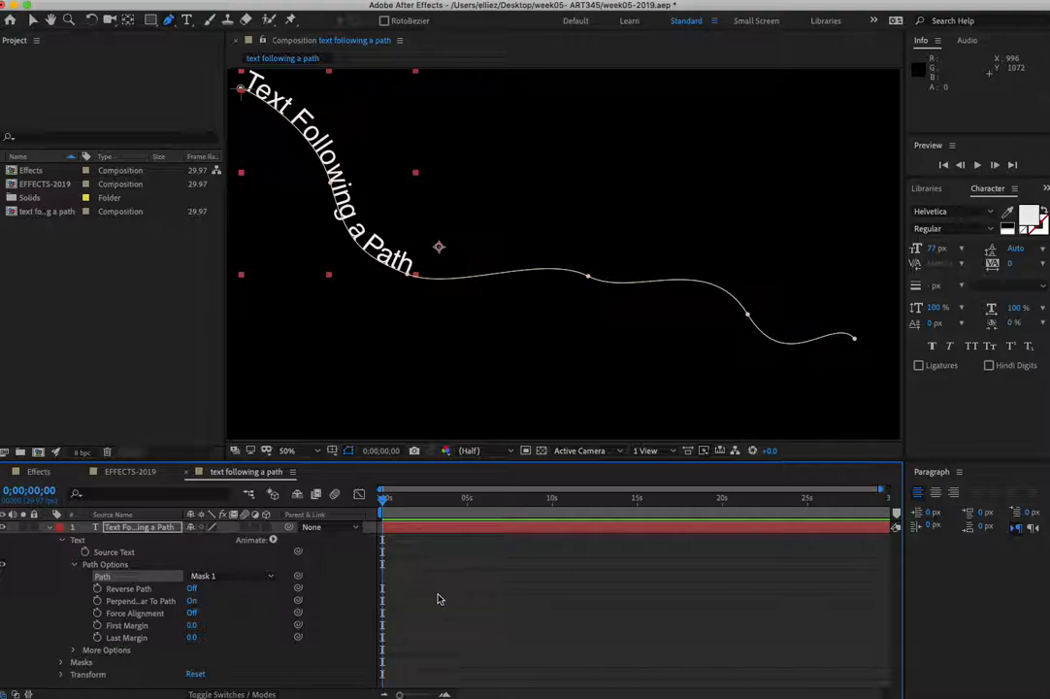
mouse_move(384, 503)
left_mouse_down()
mouse_move(687, 485)
mouse_move(381, 497)
left_mouse_up()
left_click(273, 540)
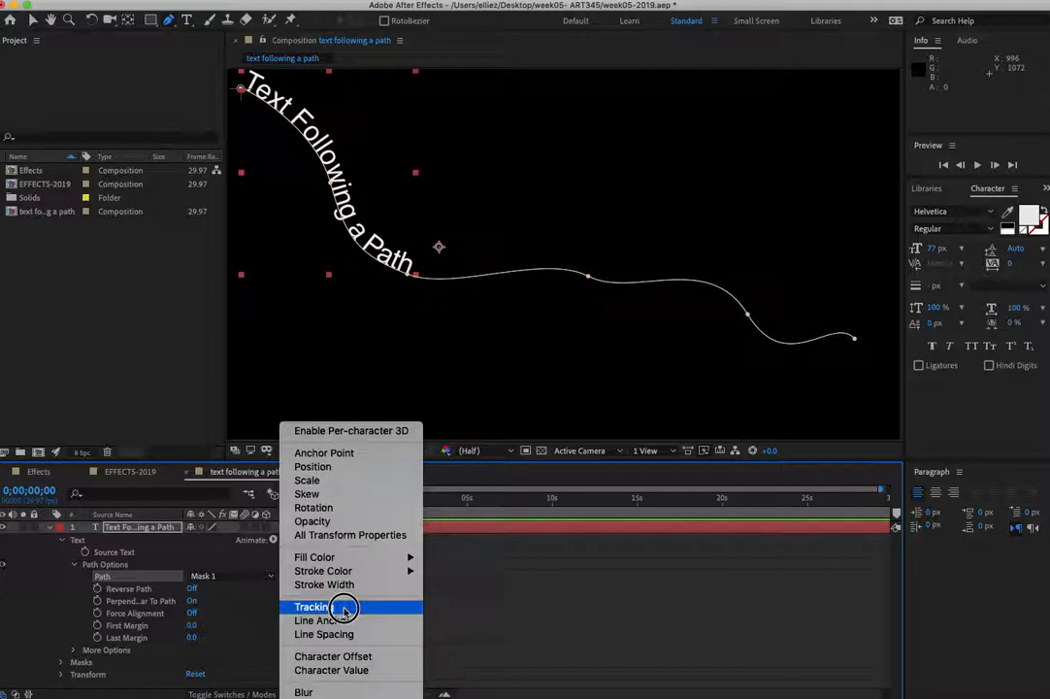
left_click(305, 479)
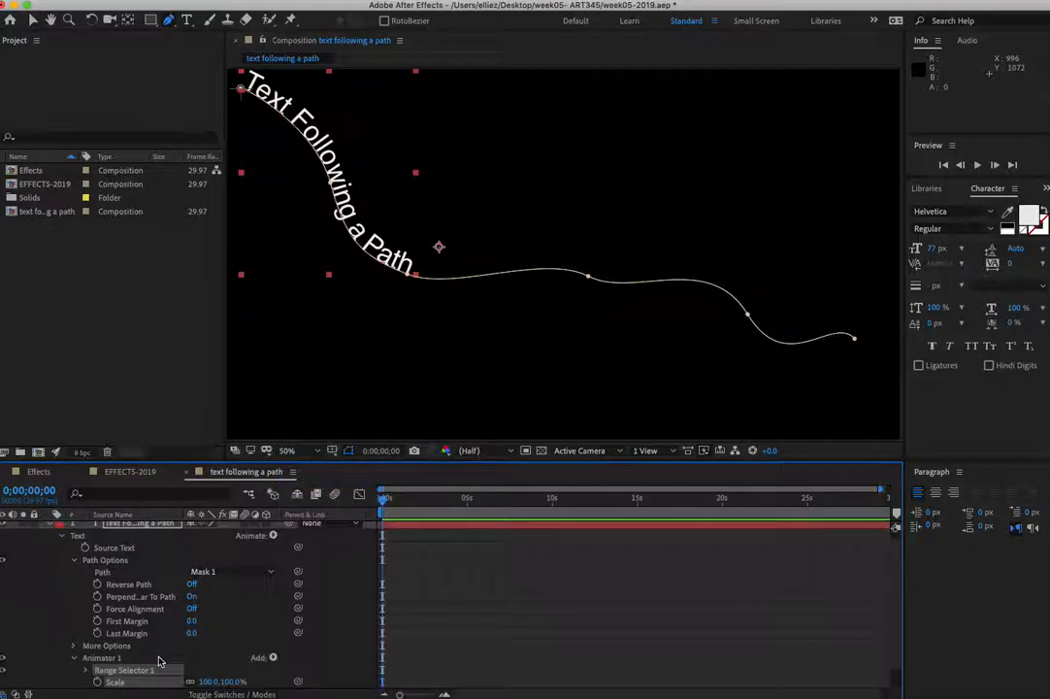
key("super+z")
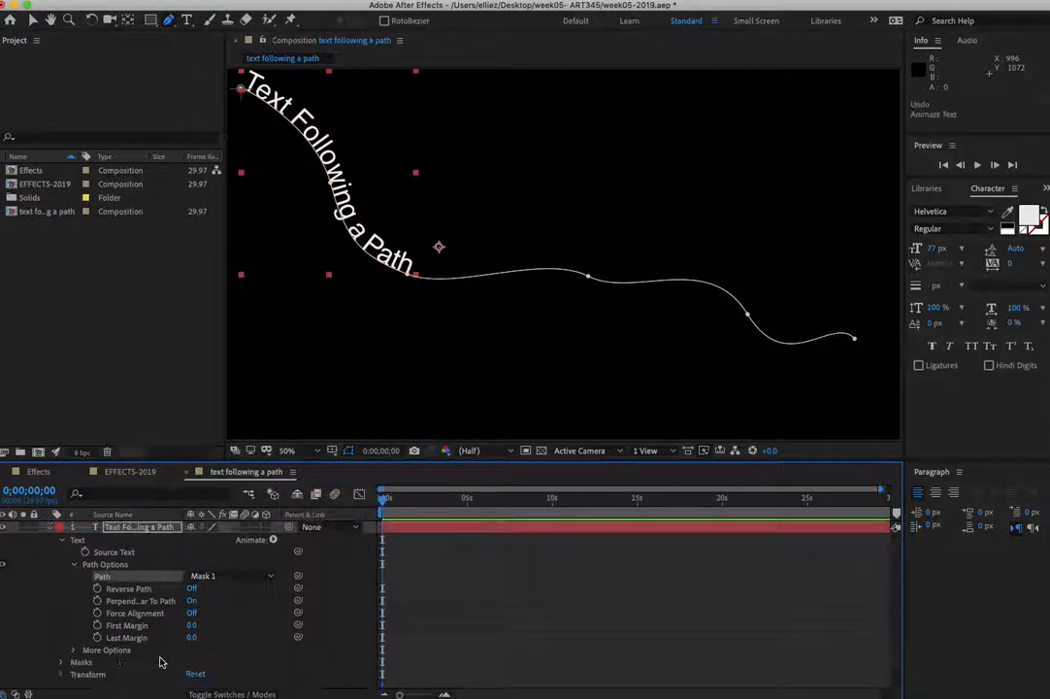
Step: Add a Position animator to the text and keyframe its range selector's Offset at the start of the timeline
left_click(273, 540)
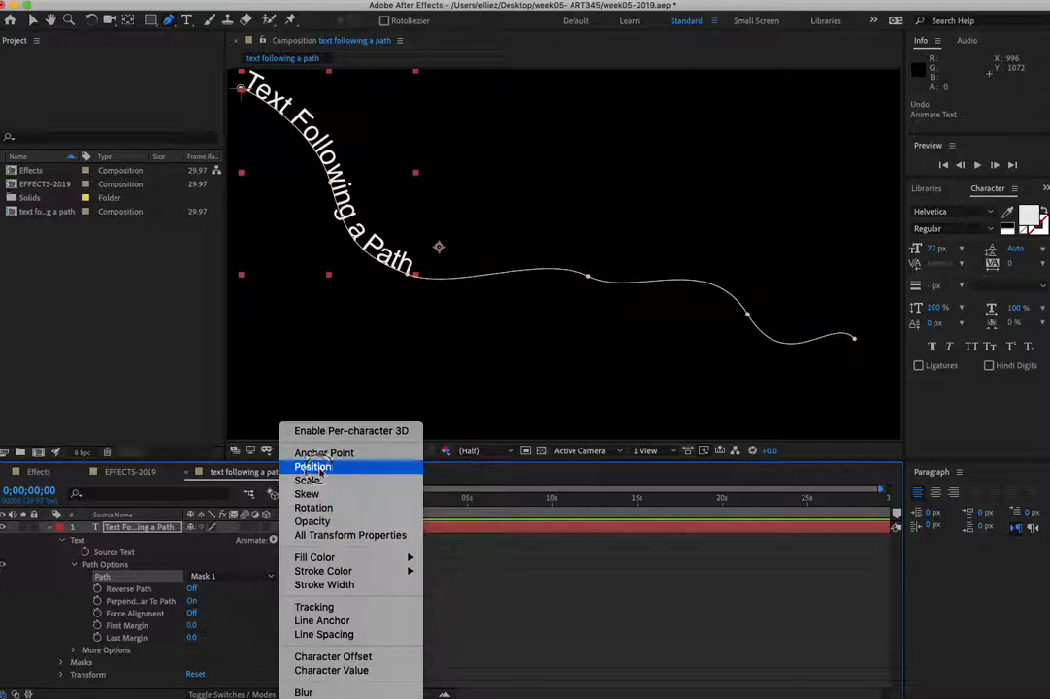
left_click(311, 403)
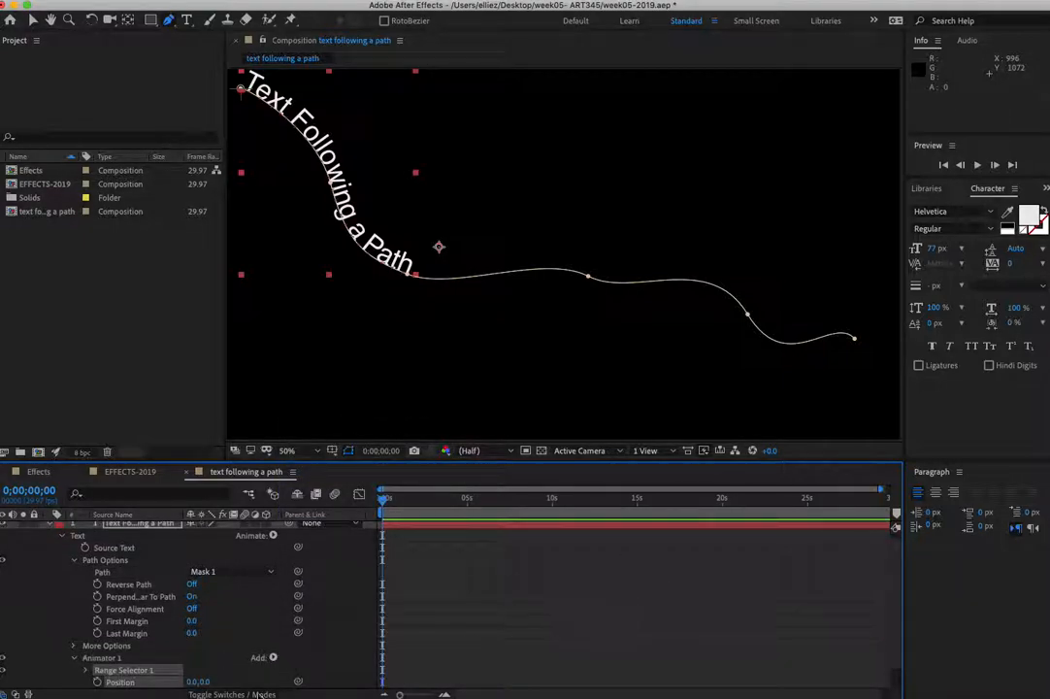
scroll(898, 636, "down", 1)
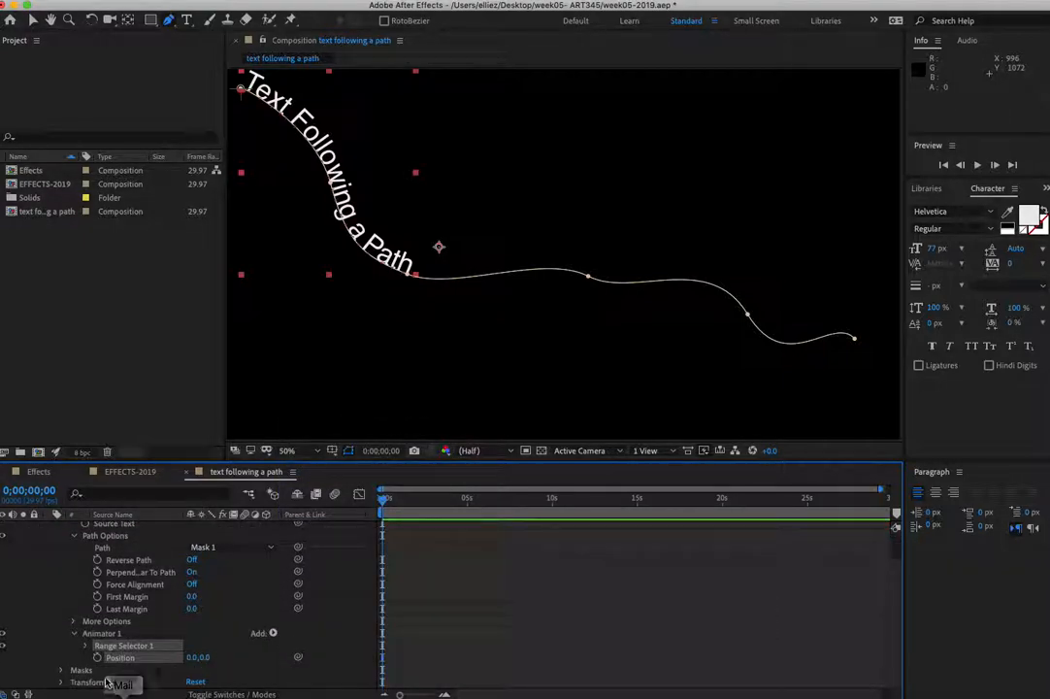
left_click(85, 645)
scroll(106, 669, "down", 1)
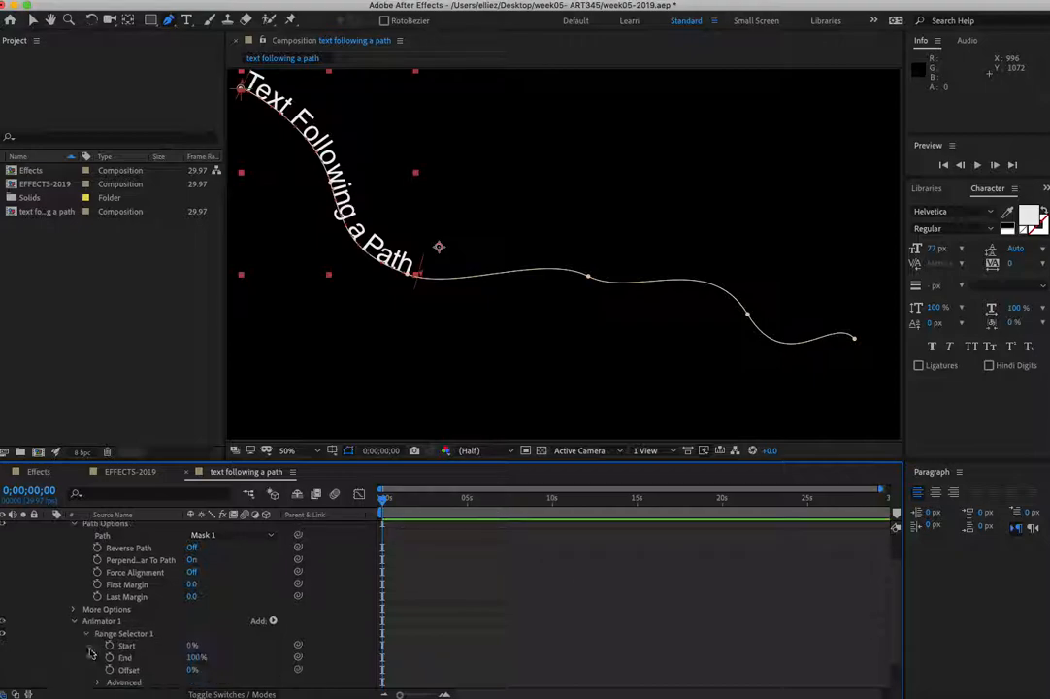
left_click(108, 670)
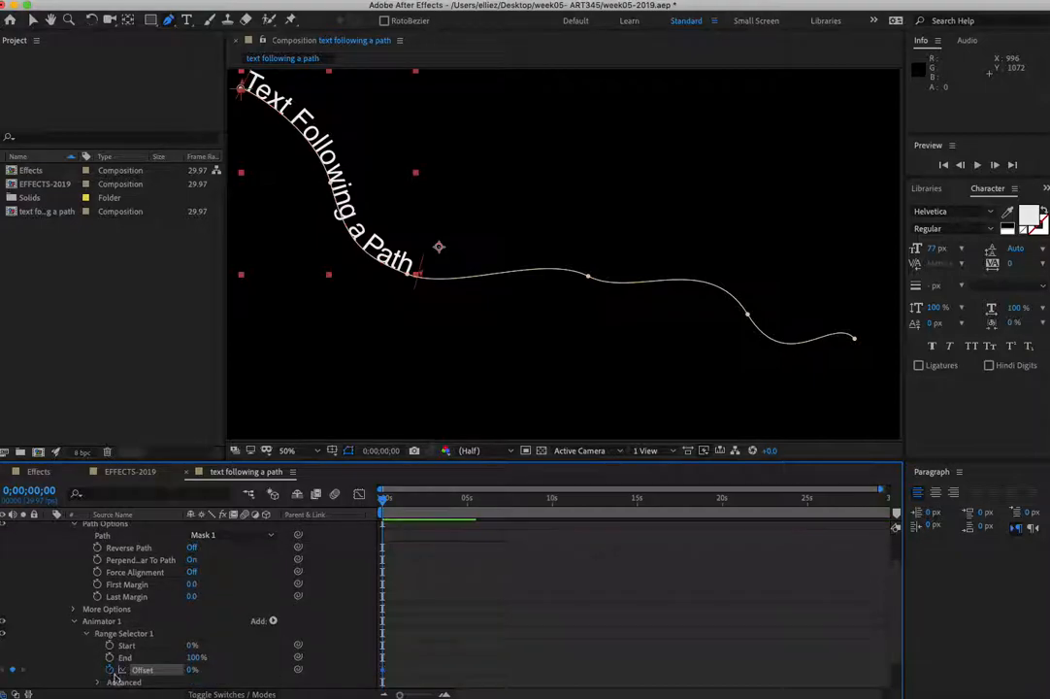
Step: Keyframe the animator's Position at 1316.0, 0.0 at 0;00;19;28, placing the text at the path's far end
left_click_drag(385, 503, 721, 504)
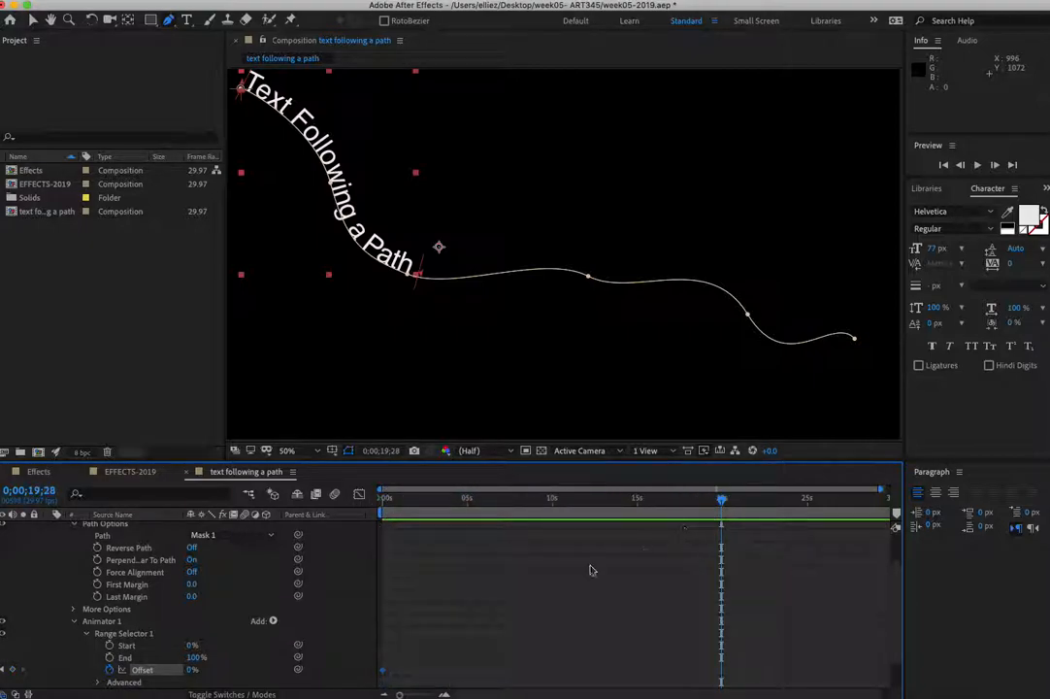
left_click(192, 677)
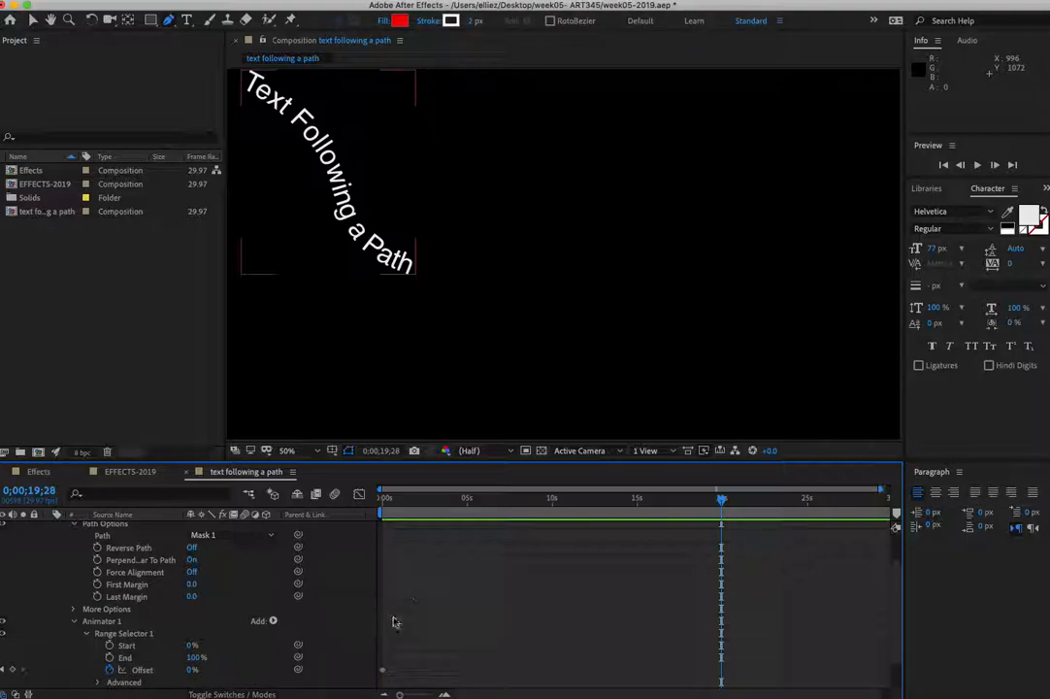
left_click_drag(898, 574, 898, 593)
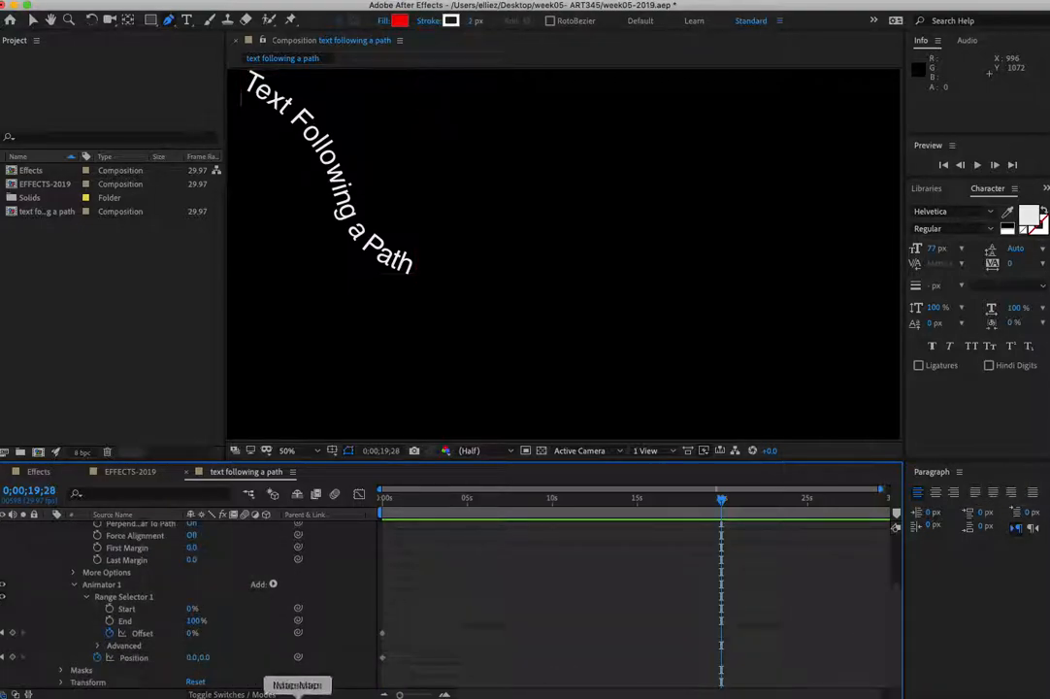
left_click_drag(199, 657, 485, 660)
key("super+z")
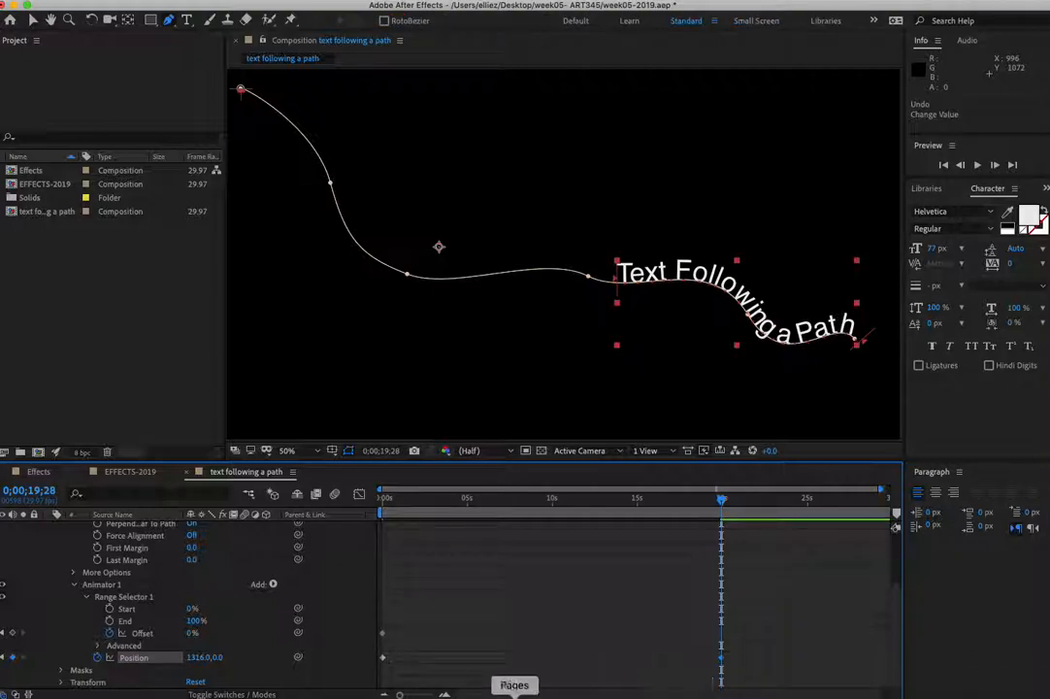
Step: Preview the text moving along the path from the start of the composition
left_click_drag(611, 499, 264, 400)
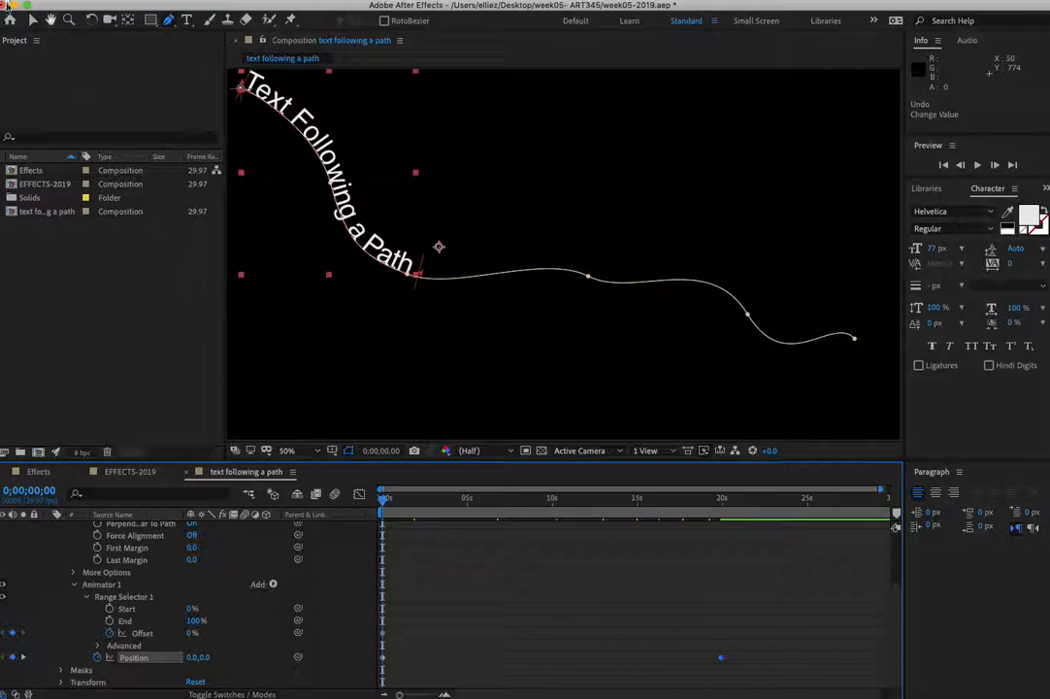
left_click(31, 21)
key("space")
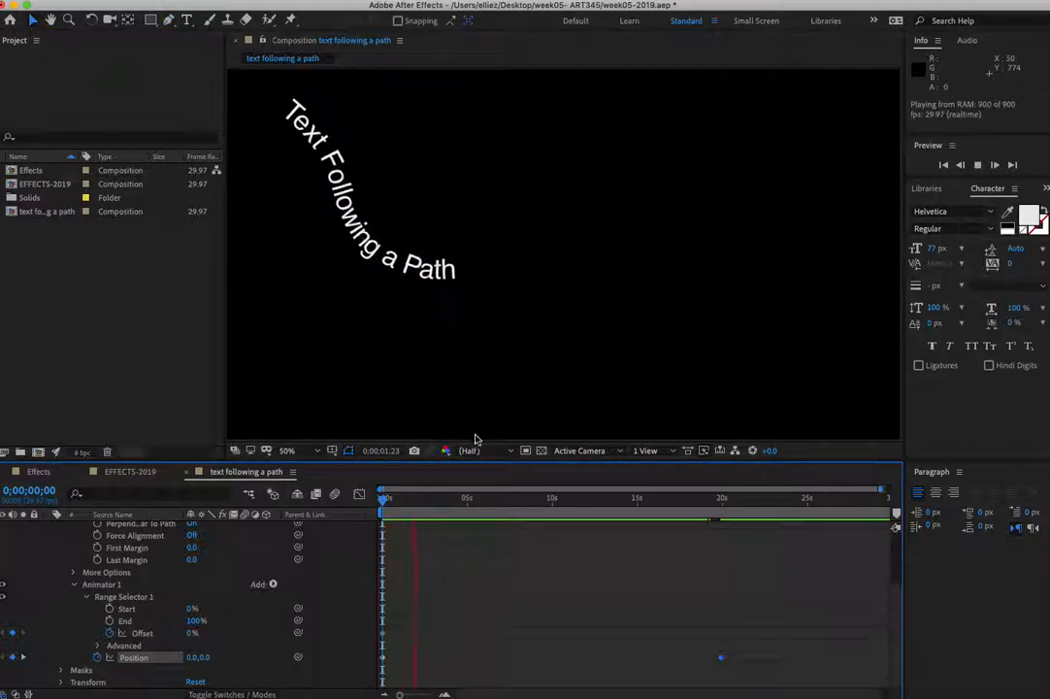
key("space")
Step: Move the second Position keyframe to 0;00;03;09 and preview the faster motion from the start
left_click_drag(719, 663, 437, 659)
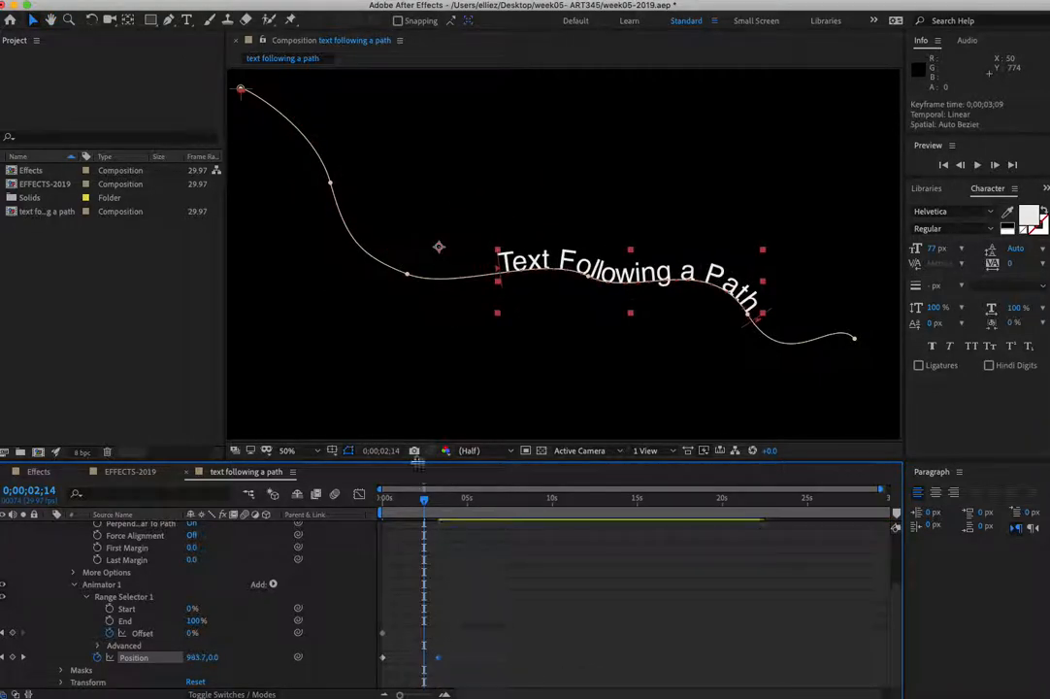
left_click_drag(423, 498, 361, 500)
key("space")
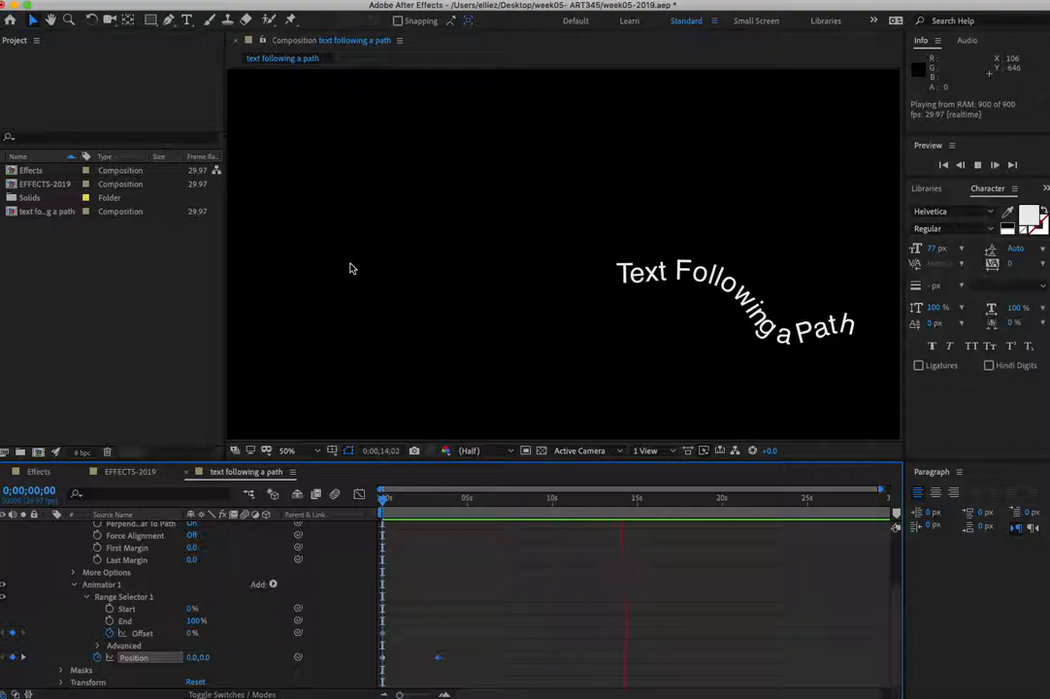
Step: Add a Wiggly selector to the text's Position animator
left_click(272, 585)
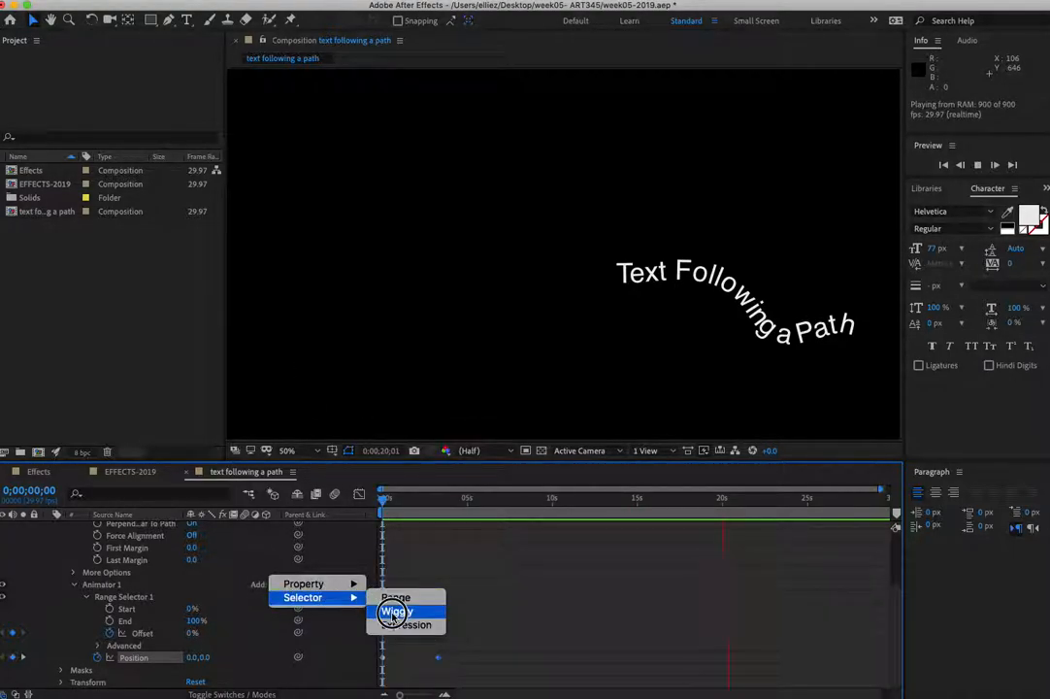
left_click(395, 612)
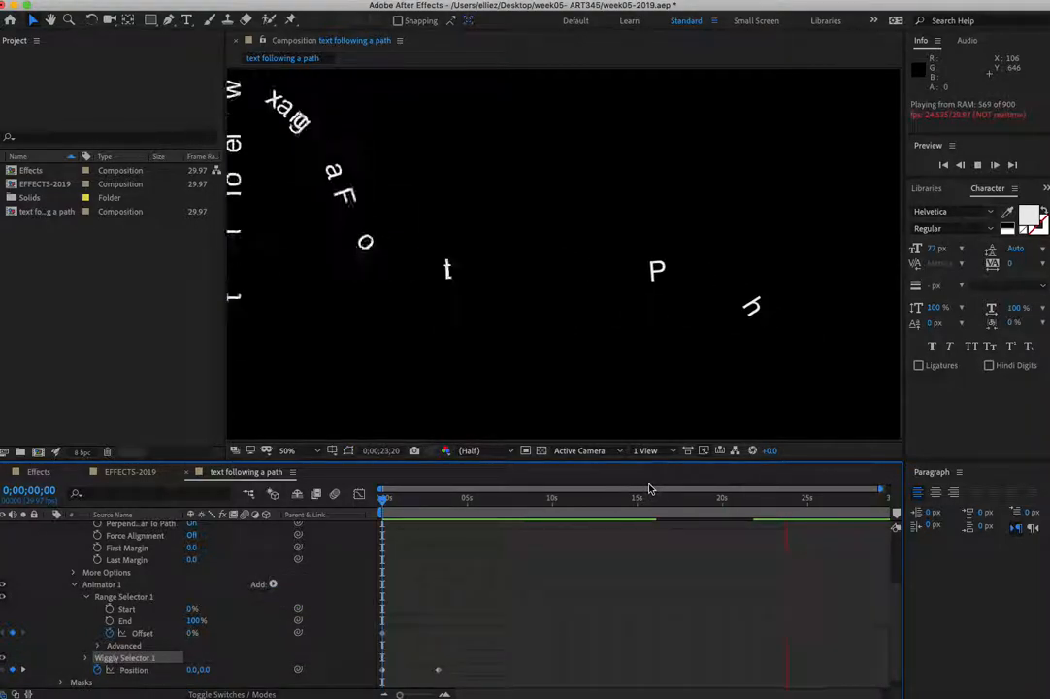
Step: Delete the Wiggly selector from the text's Animator 1
left_click(273, 584)
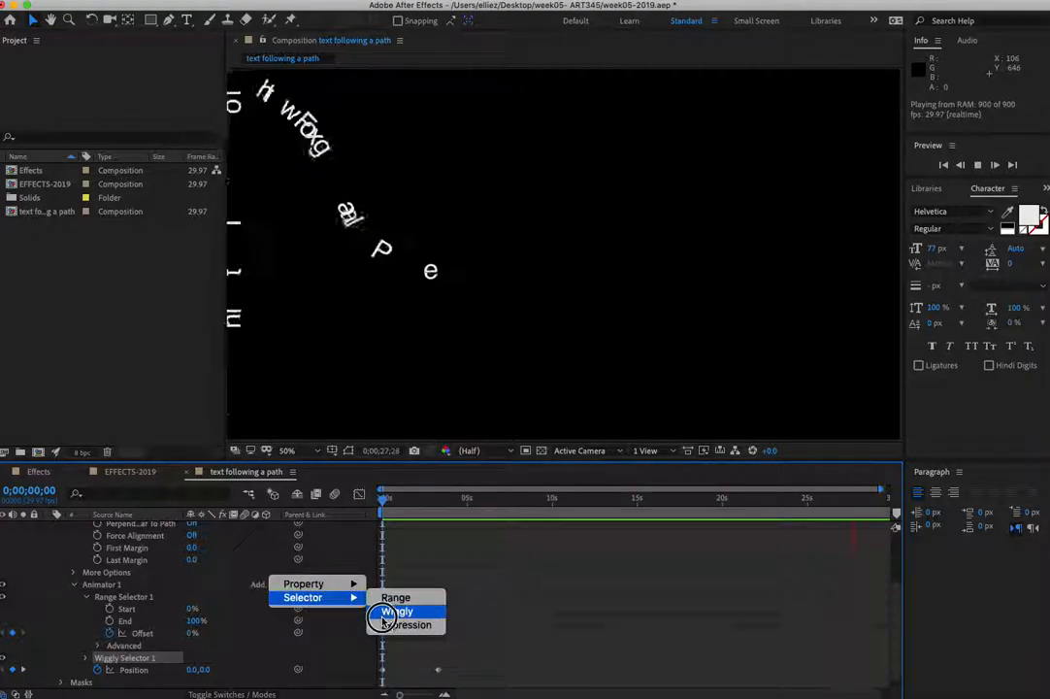
key("Escape")
key("Delete")
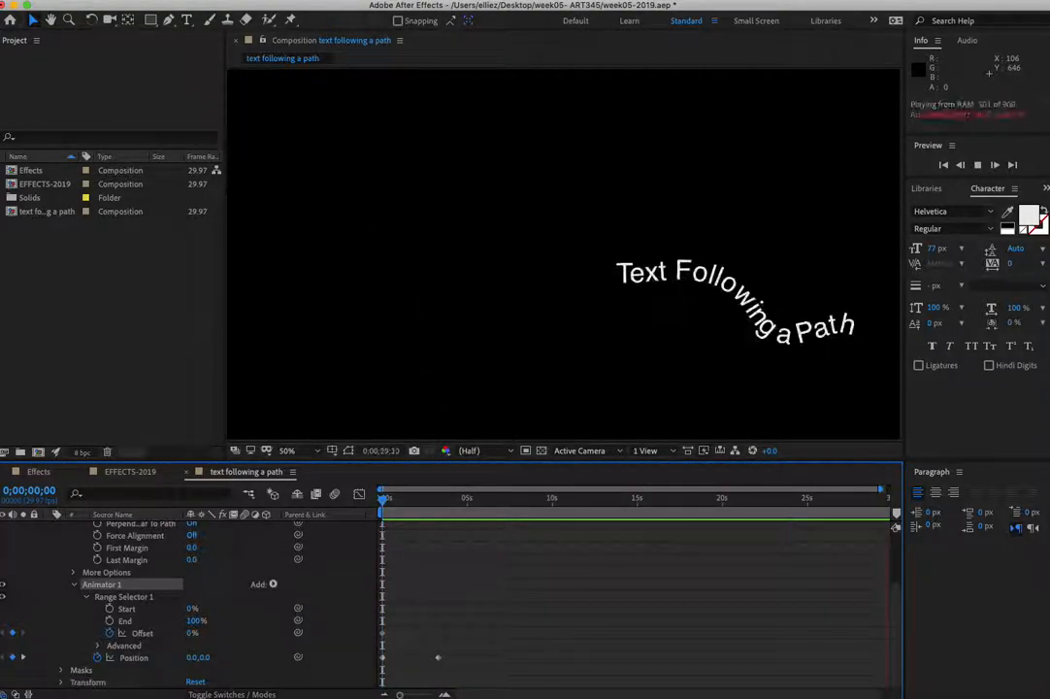
Step: Add a Tracking property to Animator 1, set the Tracking Amount to 41 and scrub back to the composition's start
left_click(273, 584)
mouse_move(346, 584)
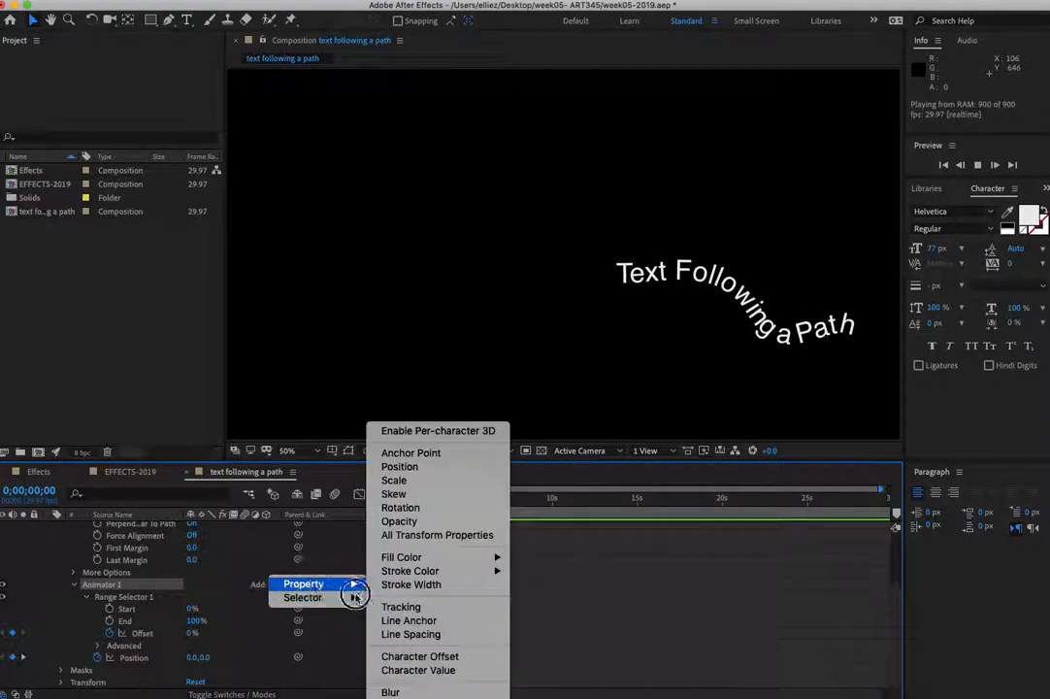
left_click(411, 607)
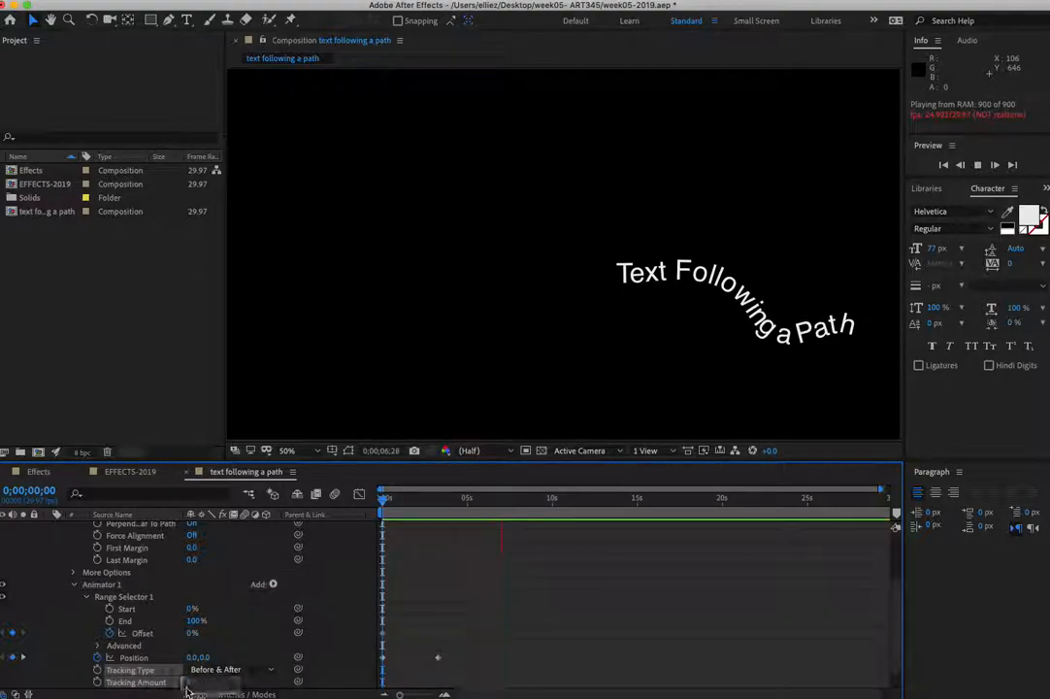
mouse_move(192, 682)
left_mouse_down()
mouse_move(232, 680)
mouse_move(216, 684)
left_mouse_up()
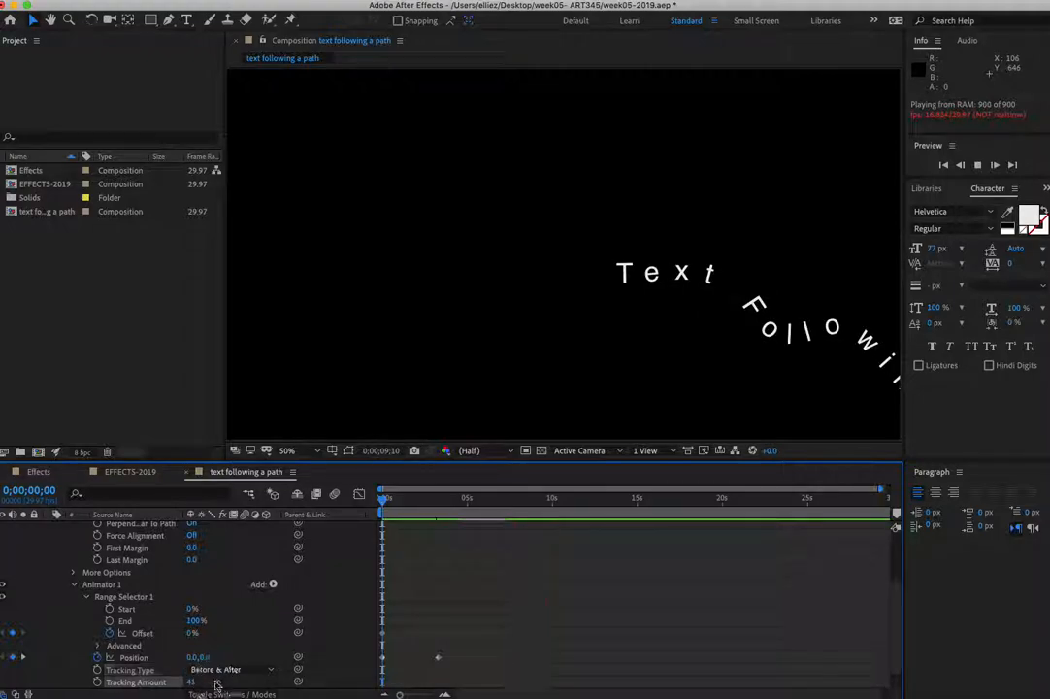
left_click(567, 507)
left_click_drag(568, 506, 383, 511)
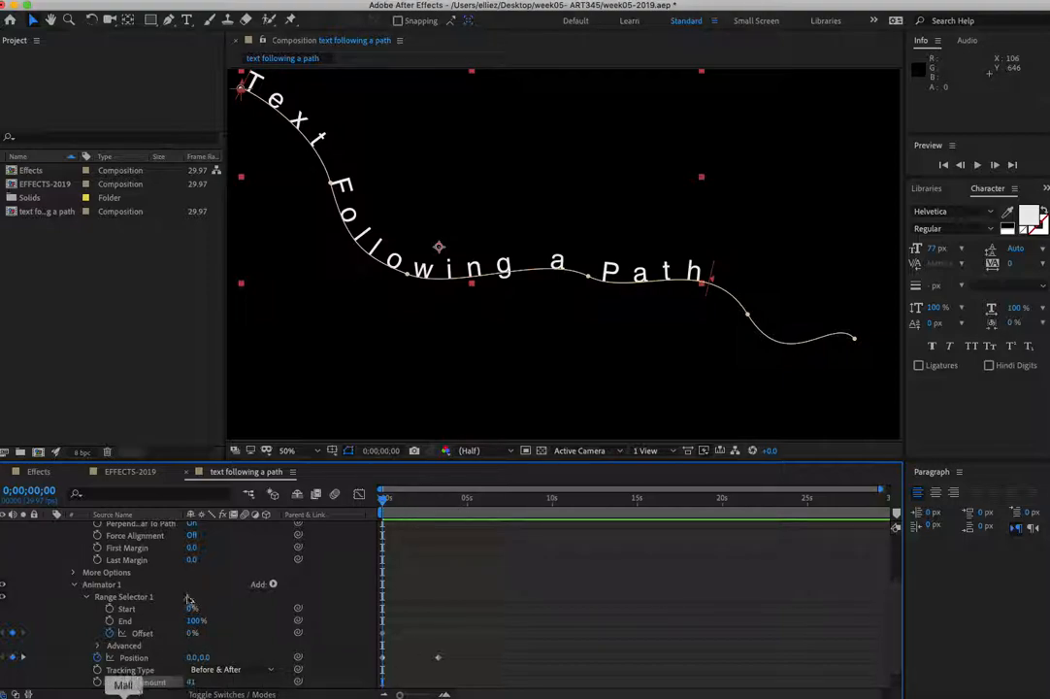
Step: Set the animator's Tracking Amount to 20
left_click_drag(357, 472, 359, 393)
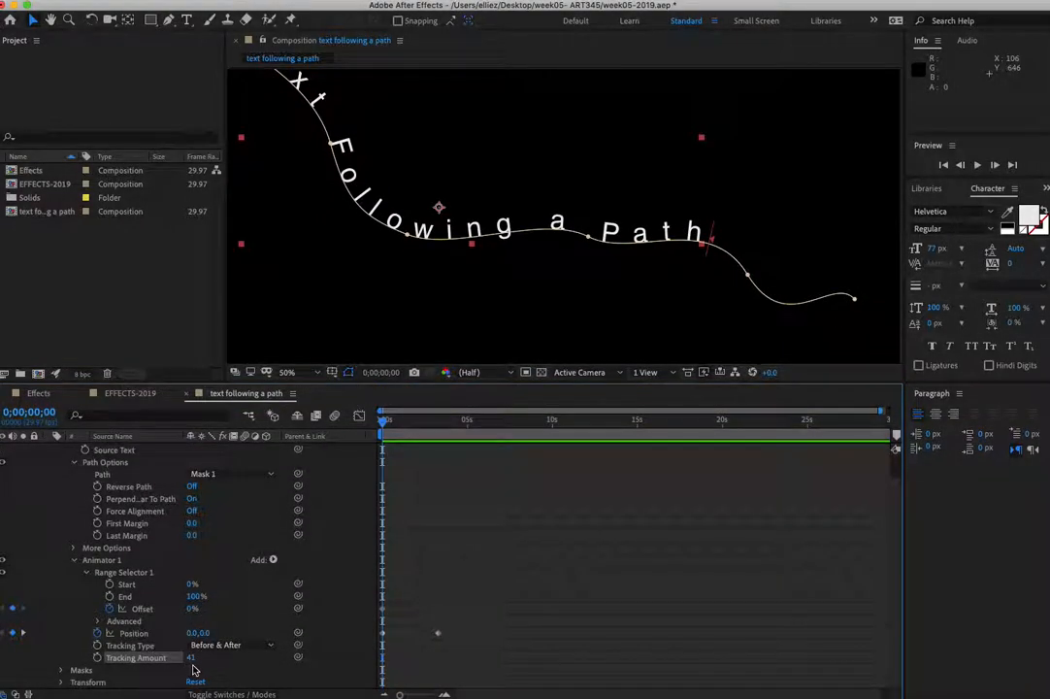
mouse_move(190, 659)
left_mouse_down()
mouse_move(158, 660)
mouse_move(177, 660)
left_mouse_up()
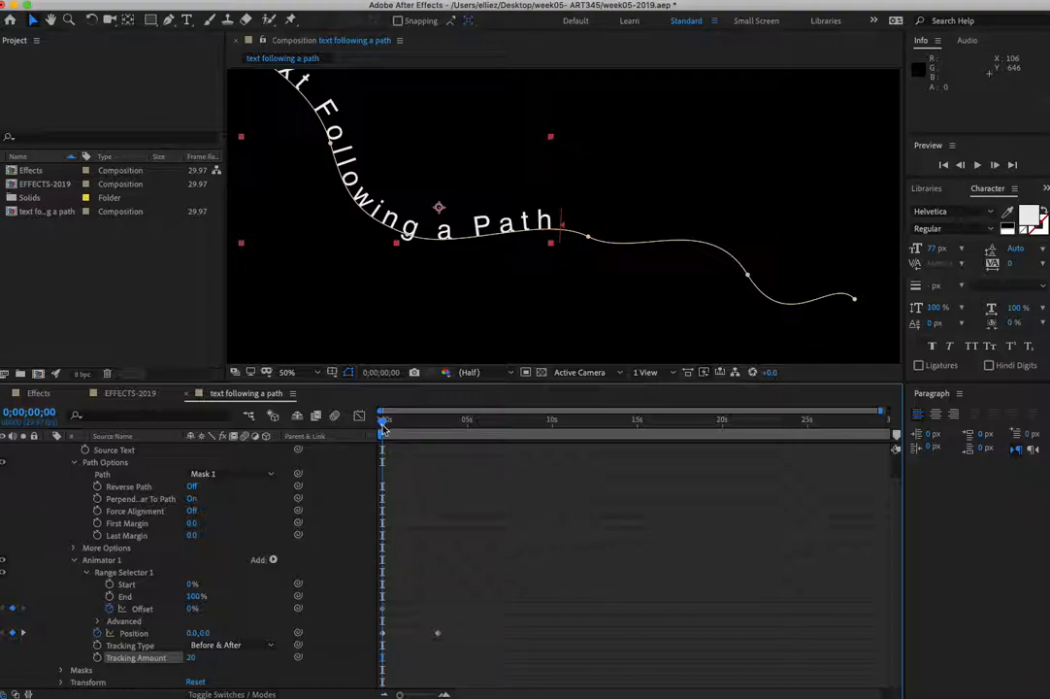
left_click(273, 563)
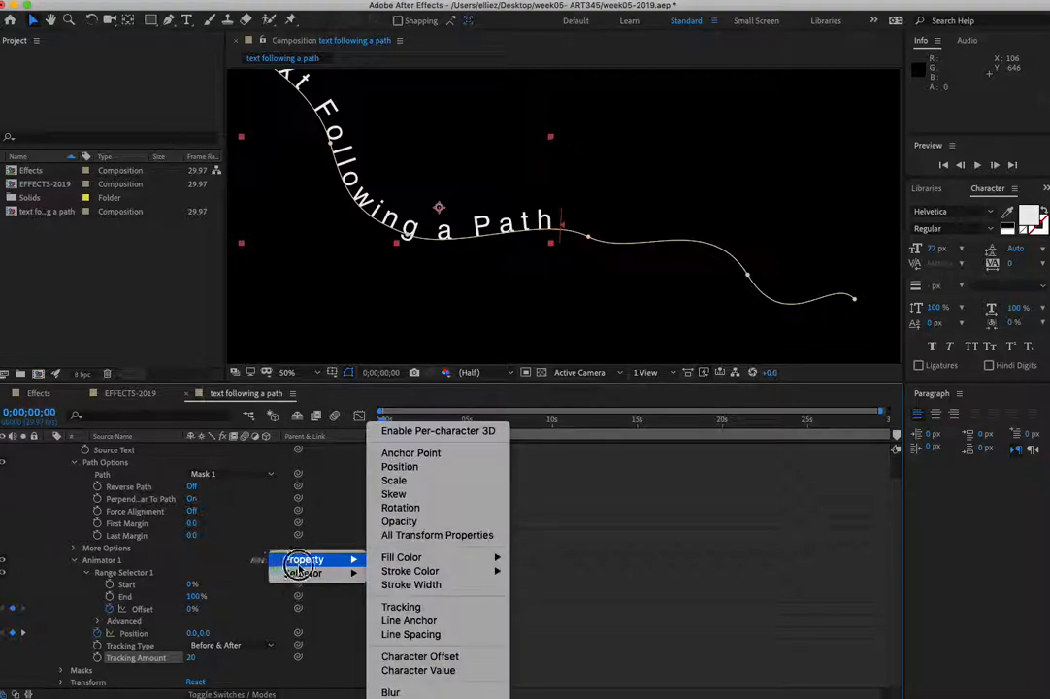
left_click(291, 331)
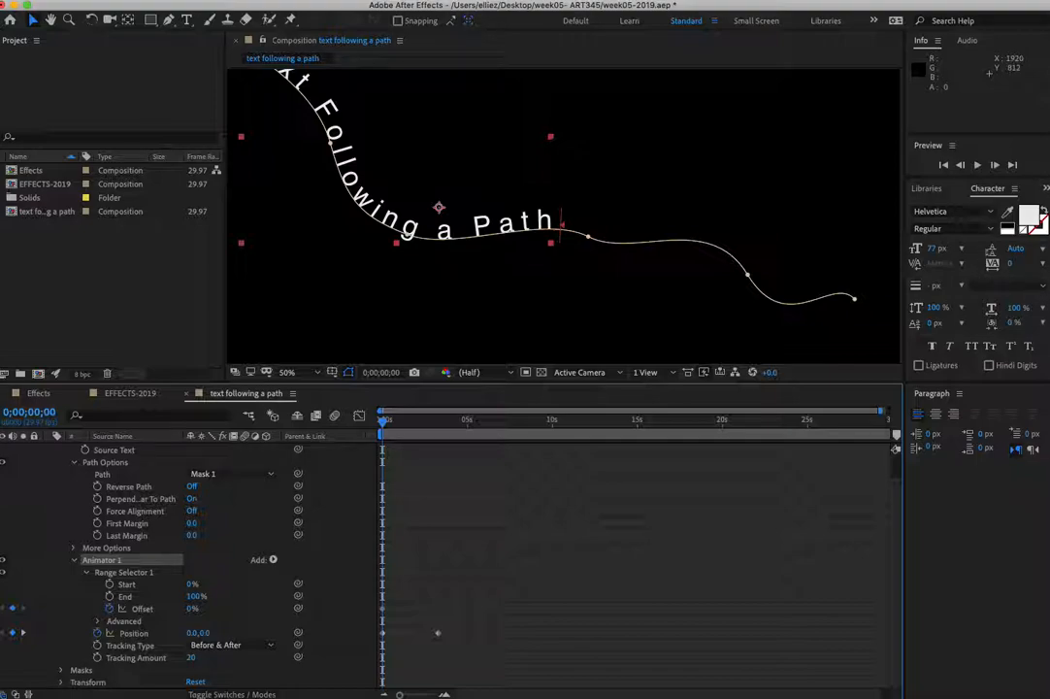
left_click_drag(470, 384, 583, 591)
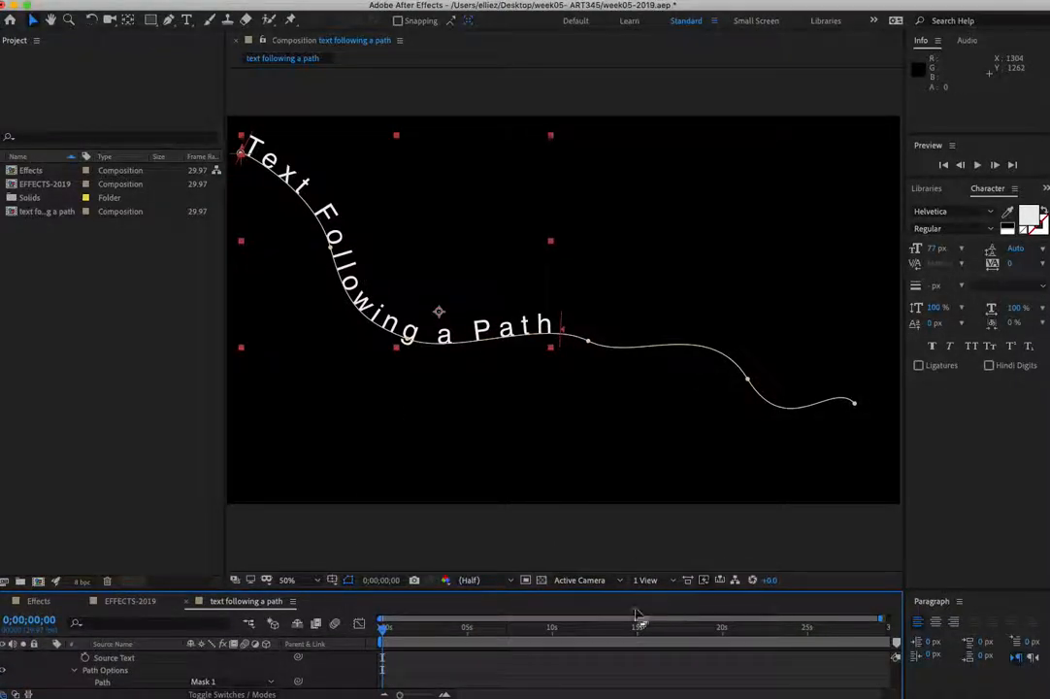
left_click_drag(624, 590, 613, 412)
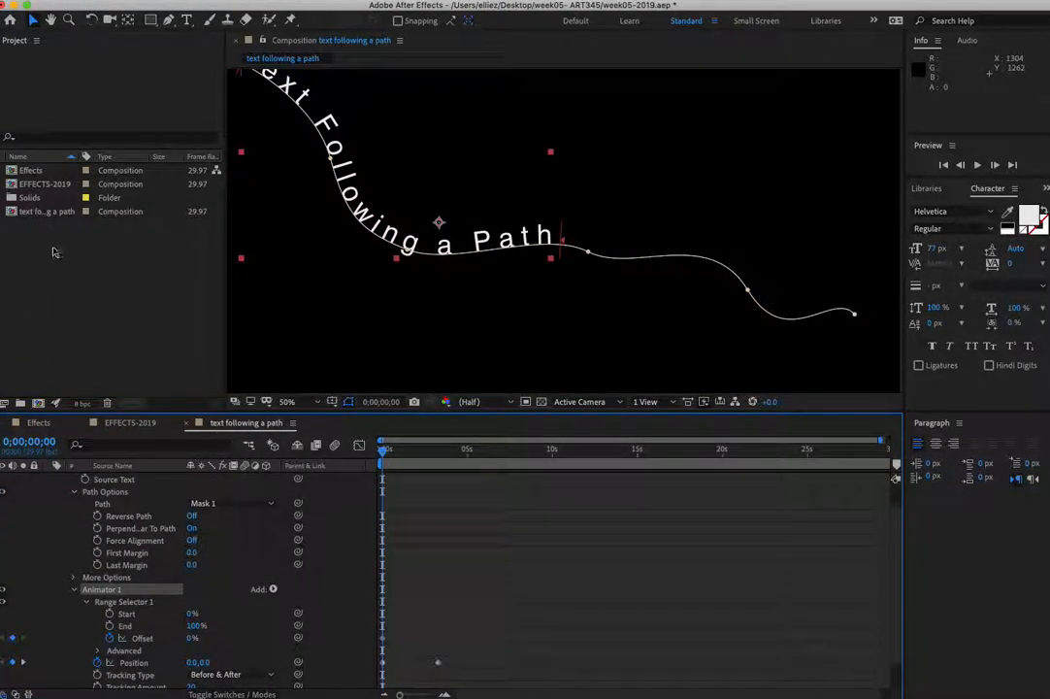
left_click_drag(187, 7, 236, 8)
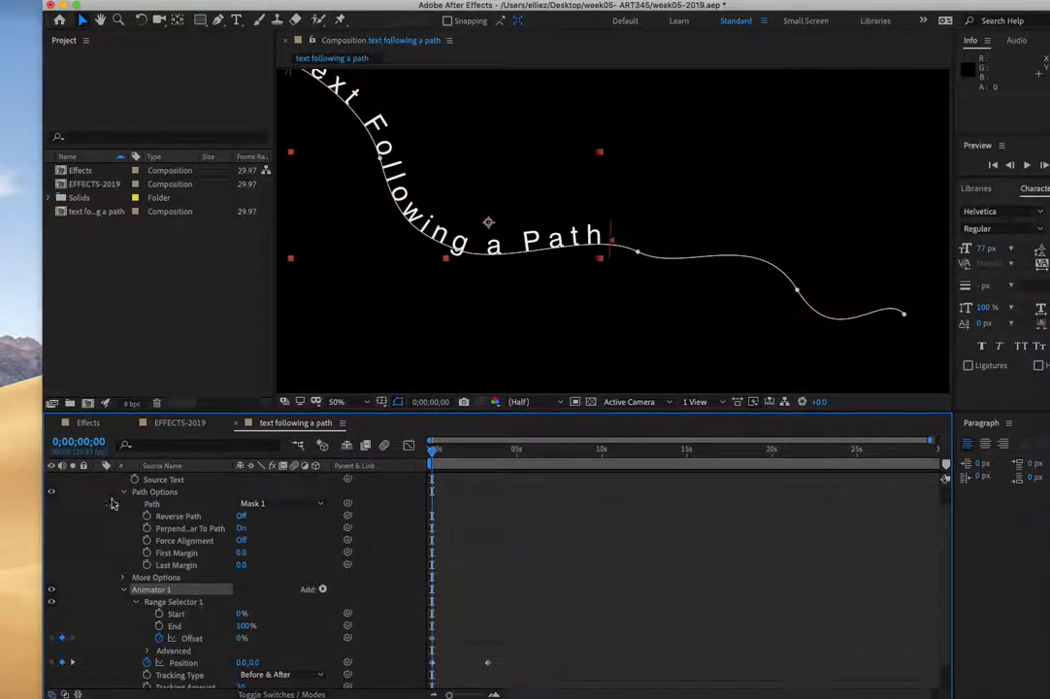
Step: Hide the Text Following a Path layer, collapse its properties and deselect it
scroll(931, 528, "up", 2)
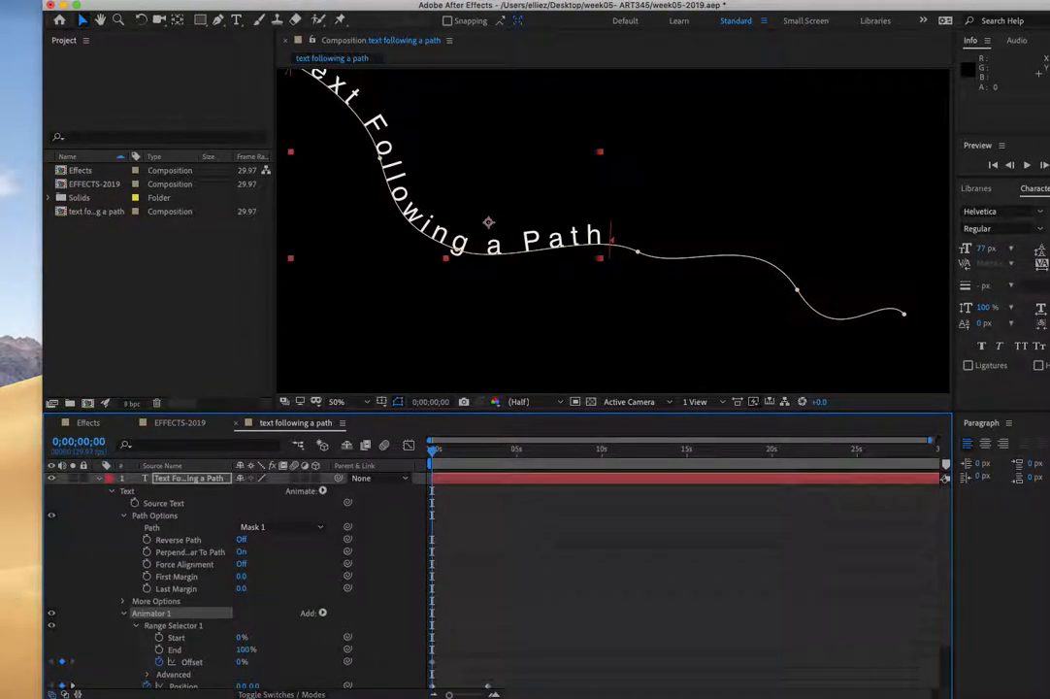
left_click(52, 477)
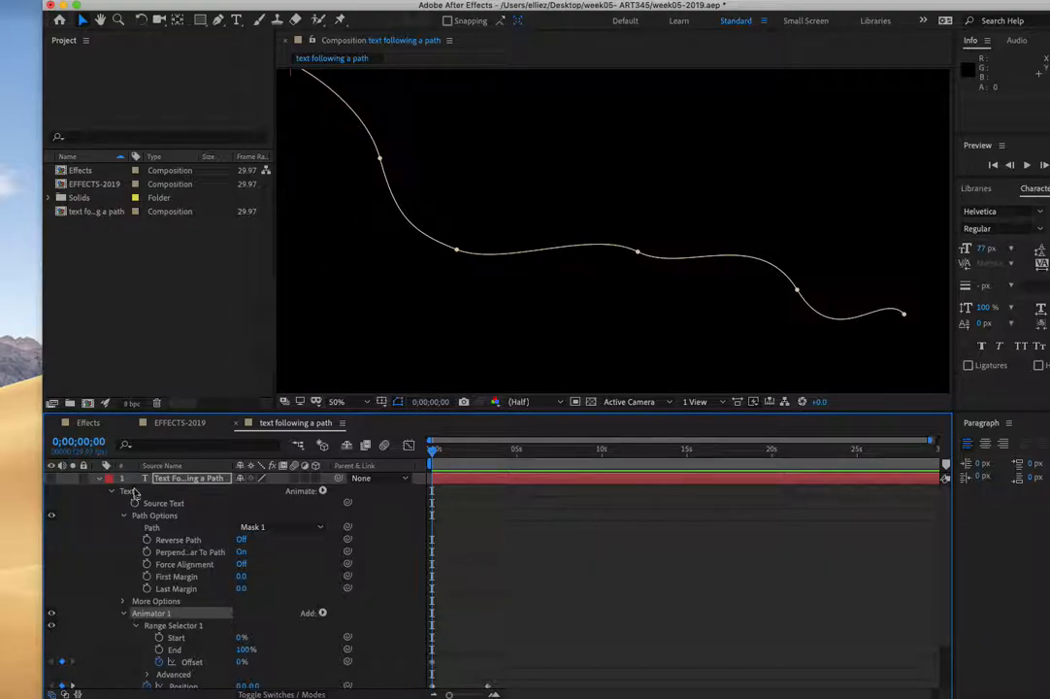
left_click(98, 478)
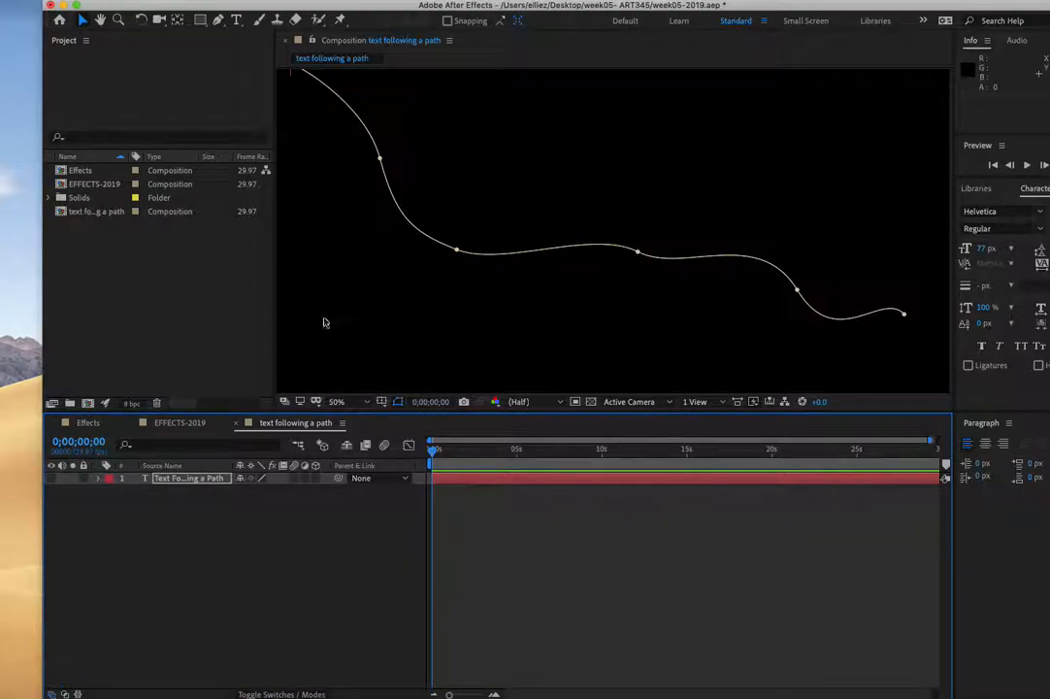
left_click(325, 325)
left_click(200, 20)
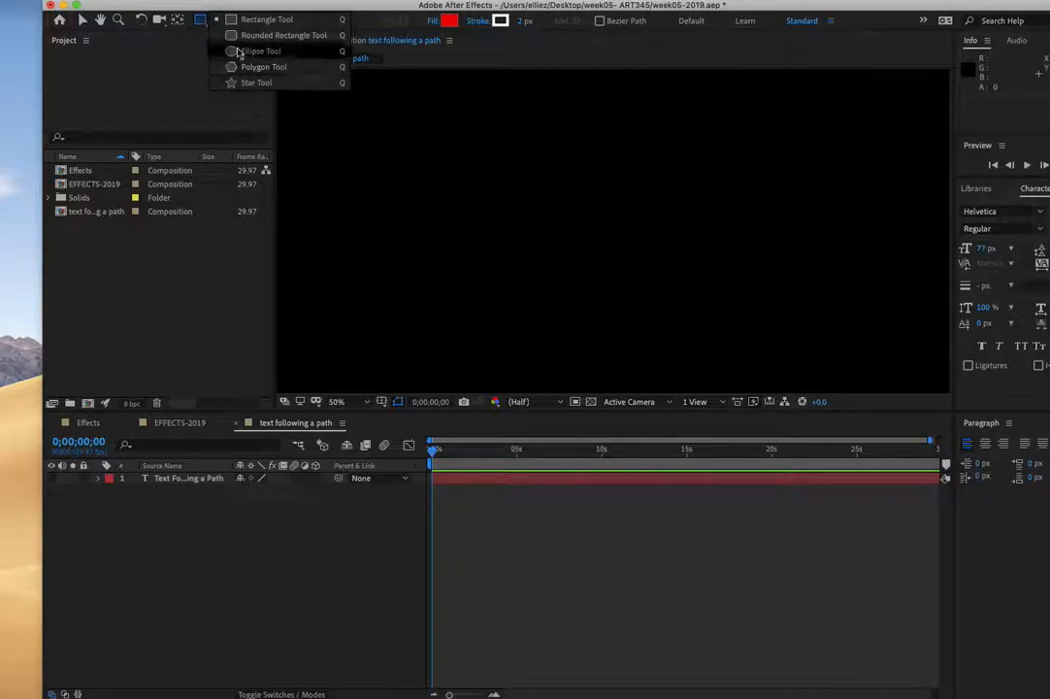
left_click(433, 123)
left_click(236, 21)
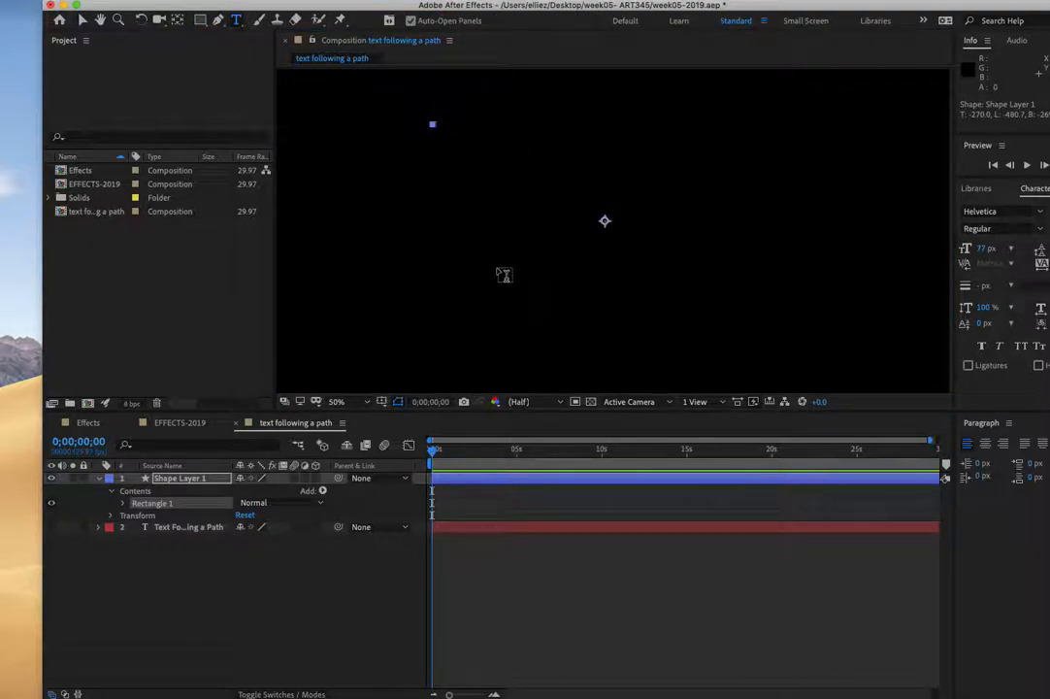
left_click(127, 478)
key("equal")
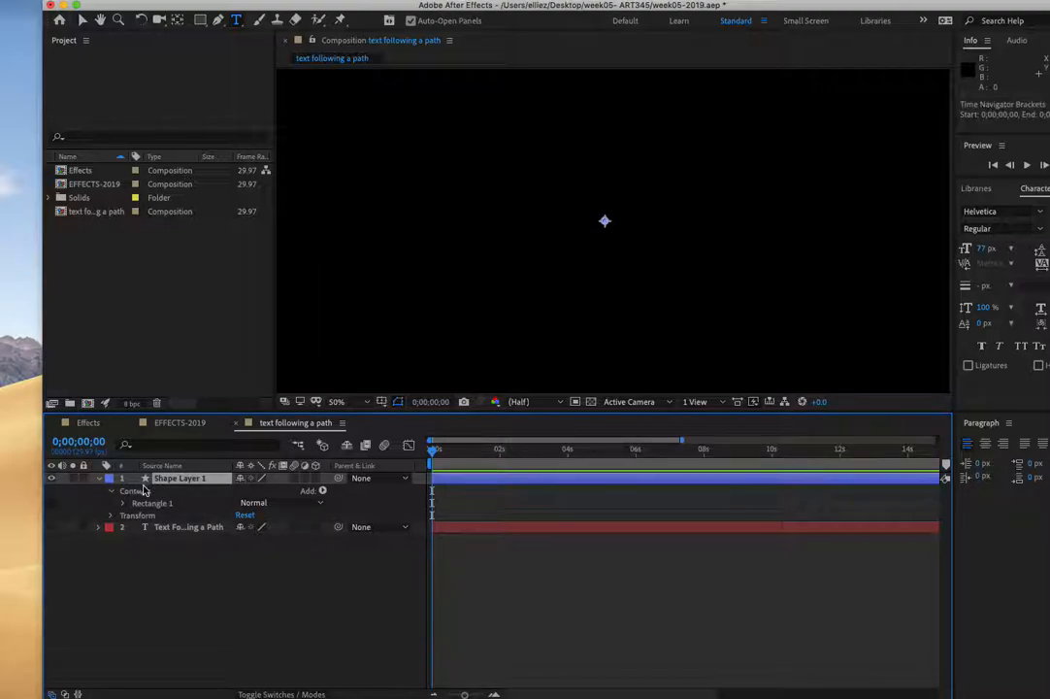
key("Delete")
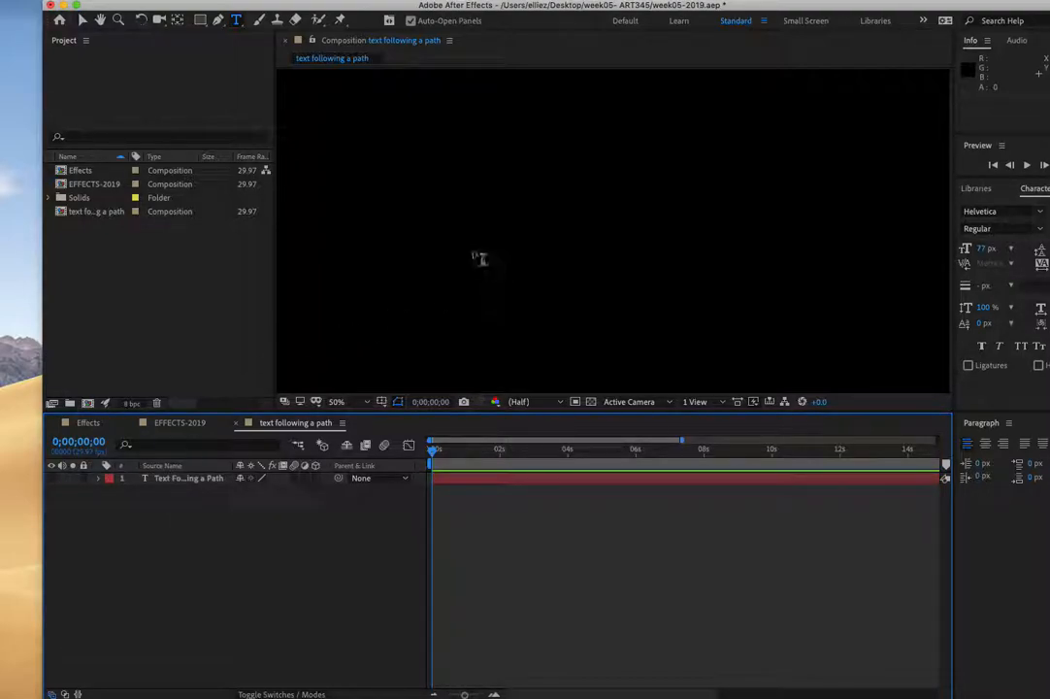
Step: Create a text layer reading "Animate Text on a Circle" and center it in the frame at position 562, 552
left_click(529, 229)
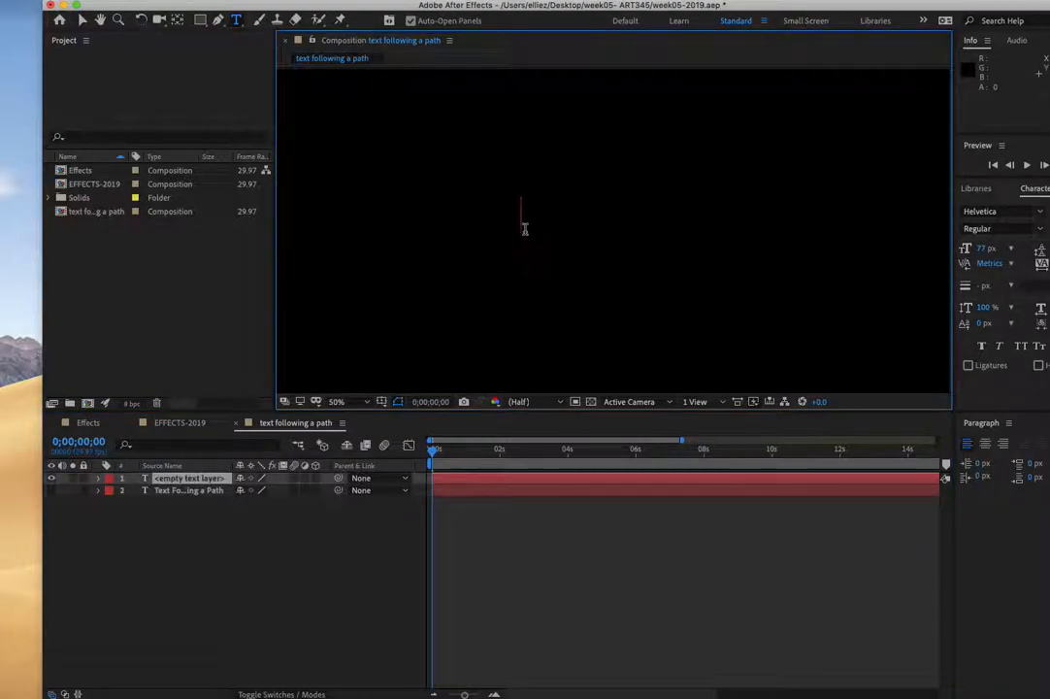
type("A")
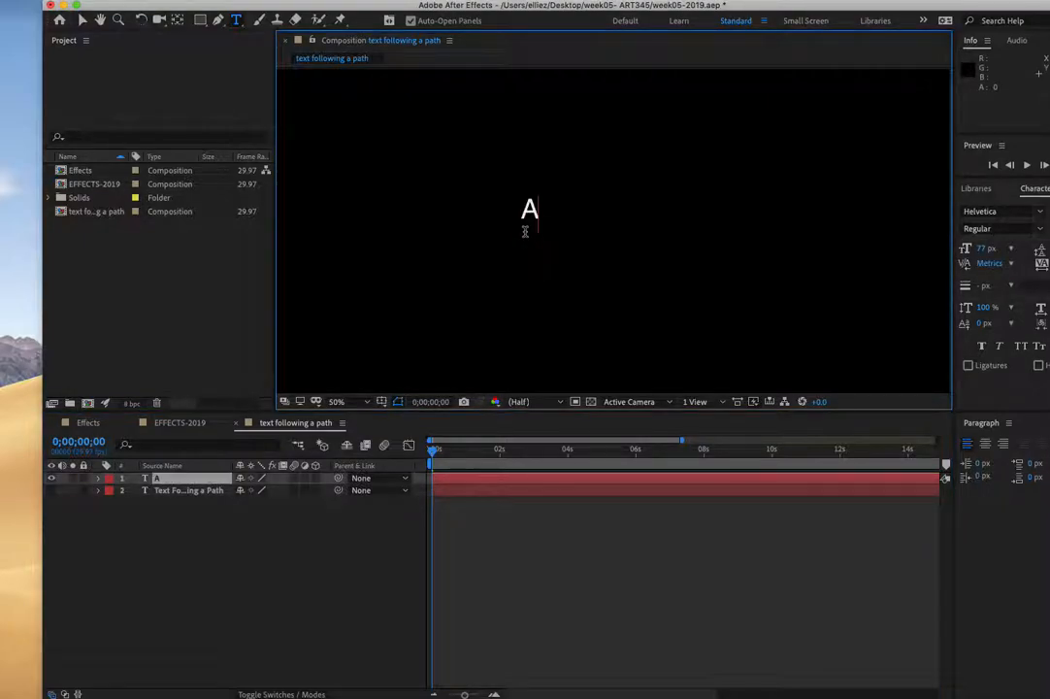
type("nimate a")
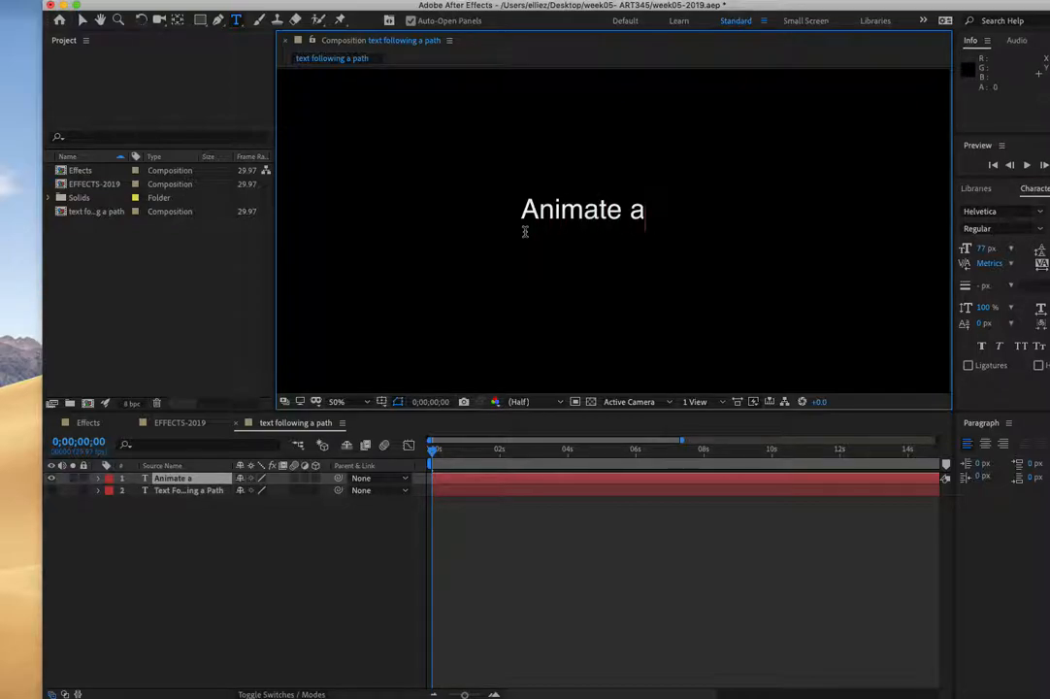
key("BackSpace")
type("Text on a Ce")
key("BackSpace")
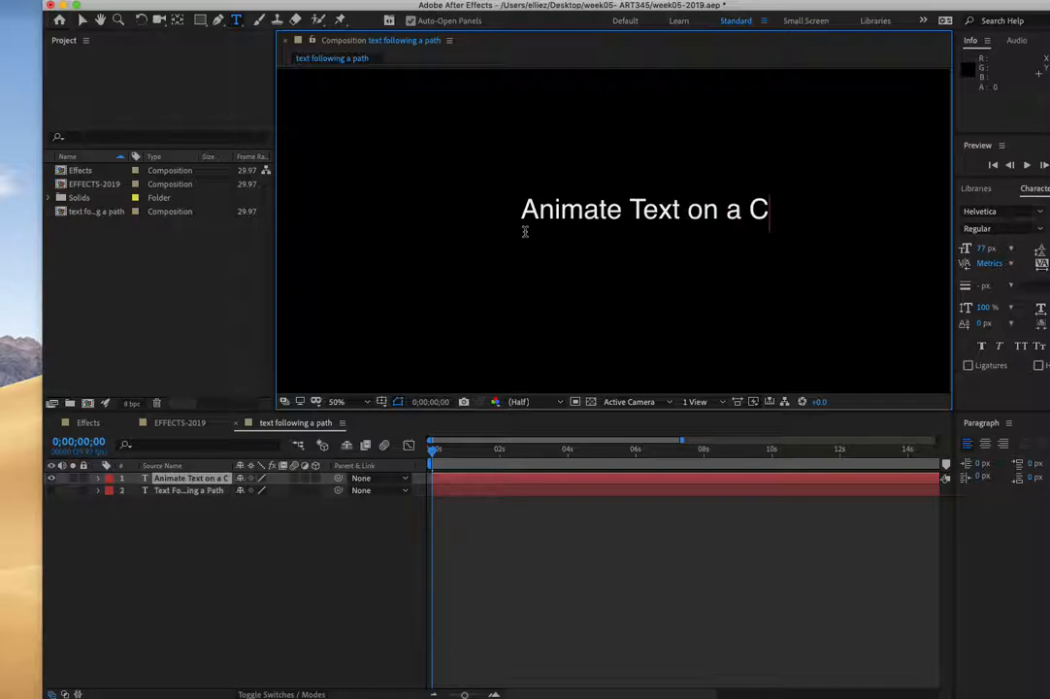
type("ircle")
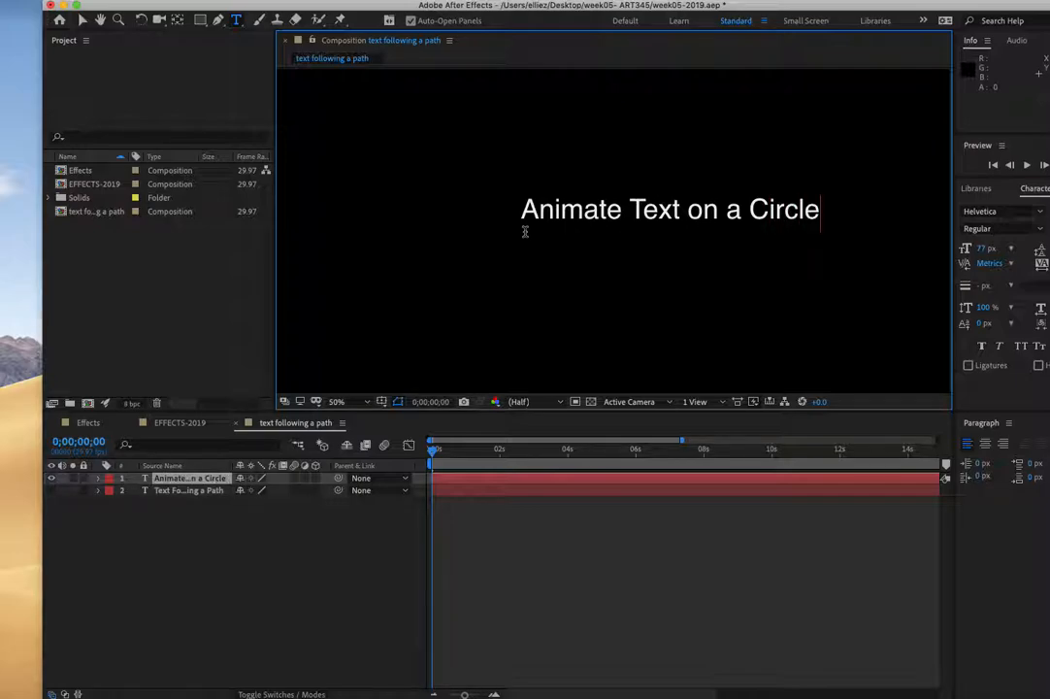
left_click(82, 19)
left_click_drag(569, 221, 511, 225)
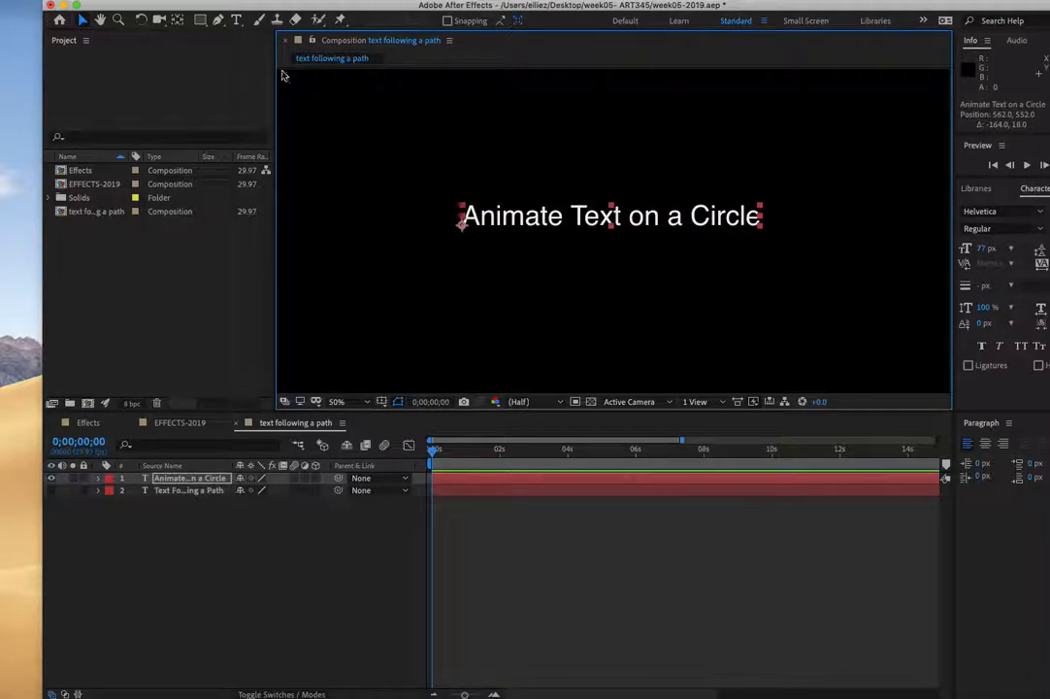
Step: Draw a circular mask on the Animate Text on a Circle layer with the Ellipse tool, slightly right of the frame's center
left_click(200, 20)
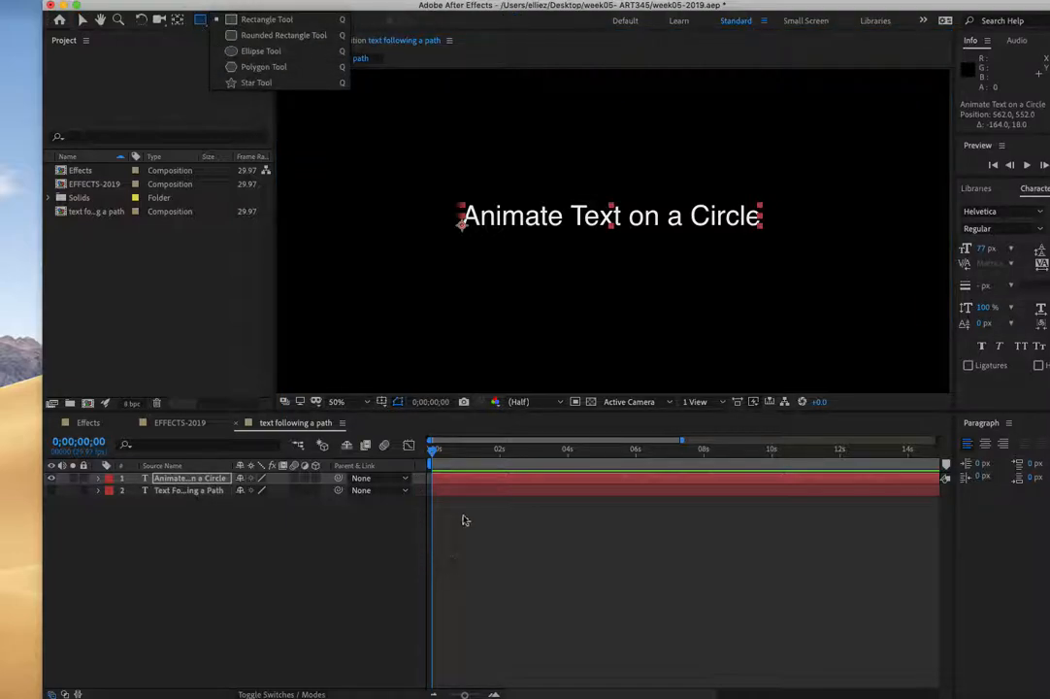
left_click(457, 485)
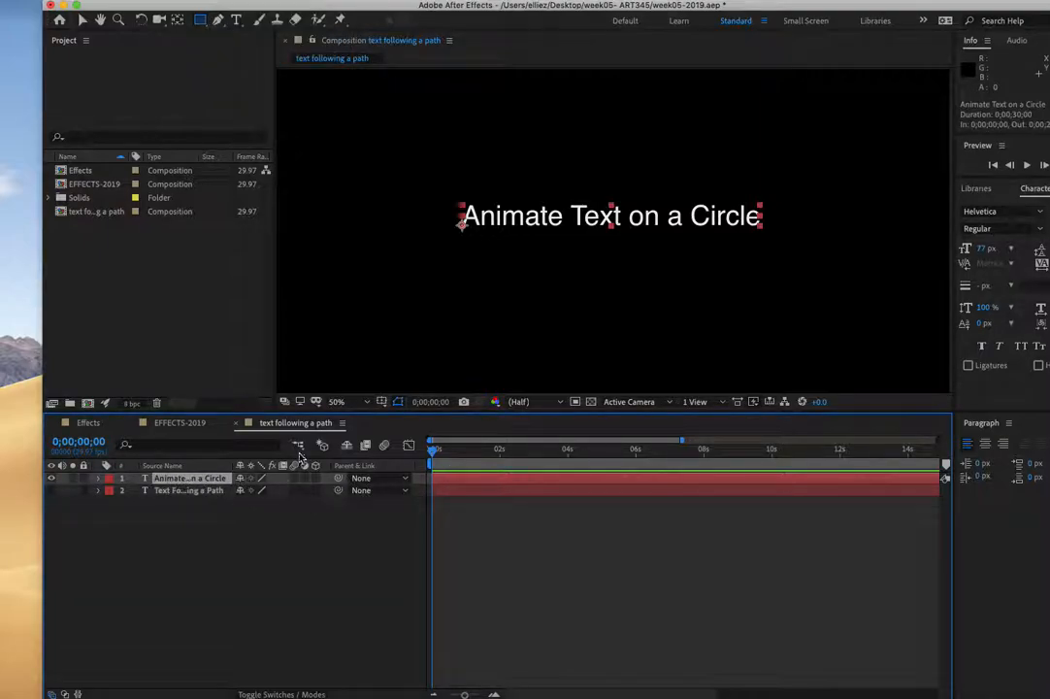
left_click_drag(200, 20, 264, 58)
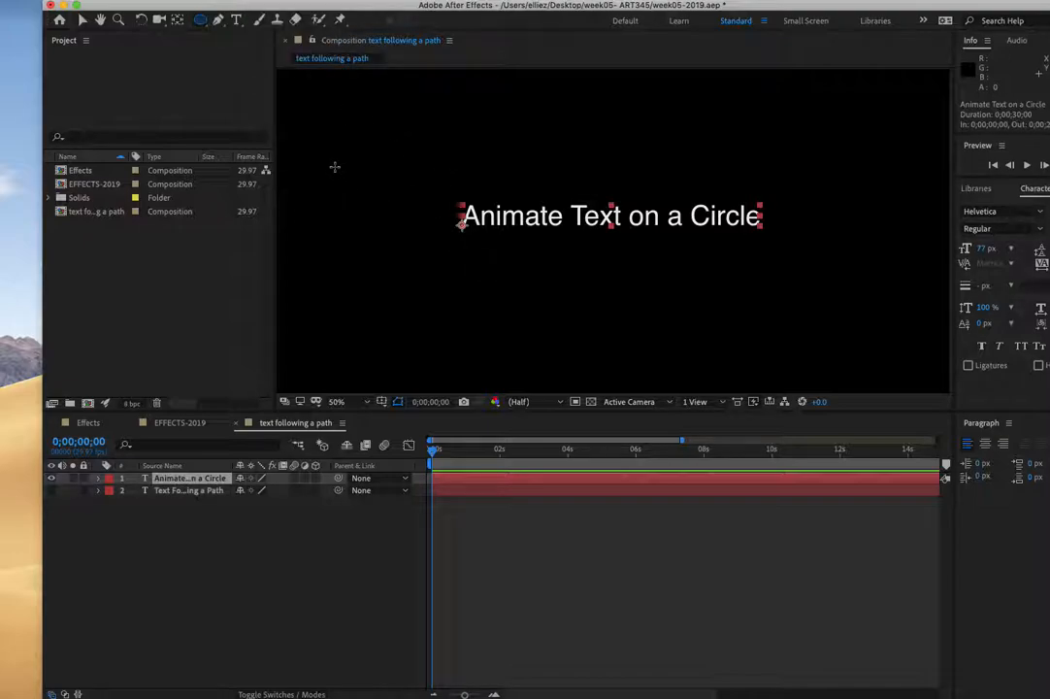
left_click_drag(337, 167, 606, 172)
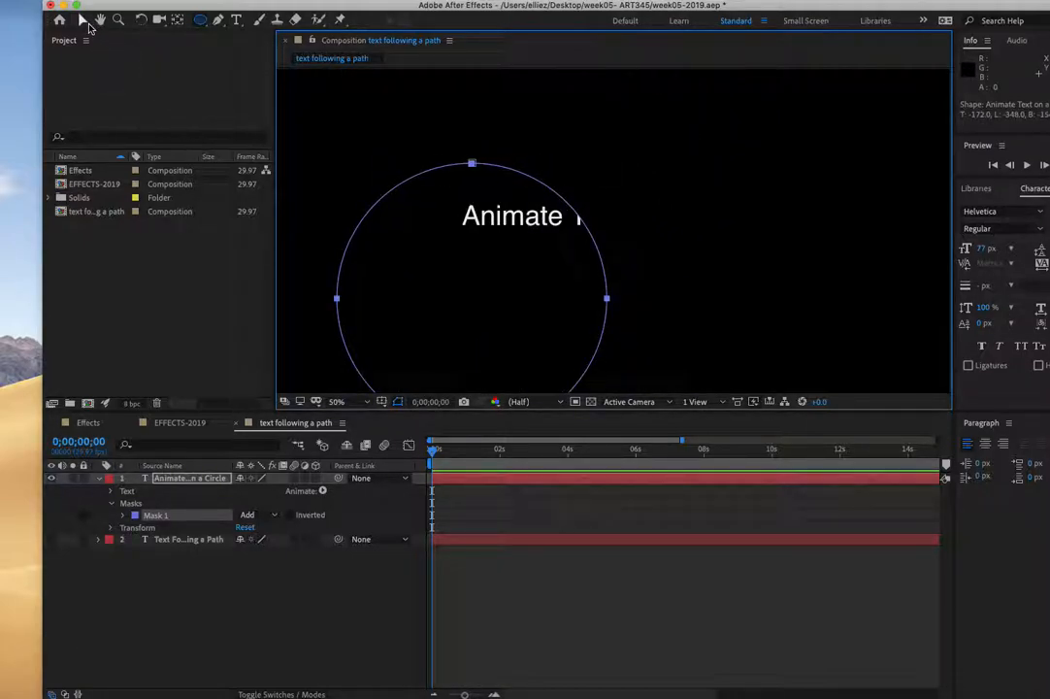
key("super+z")
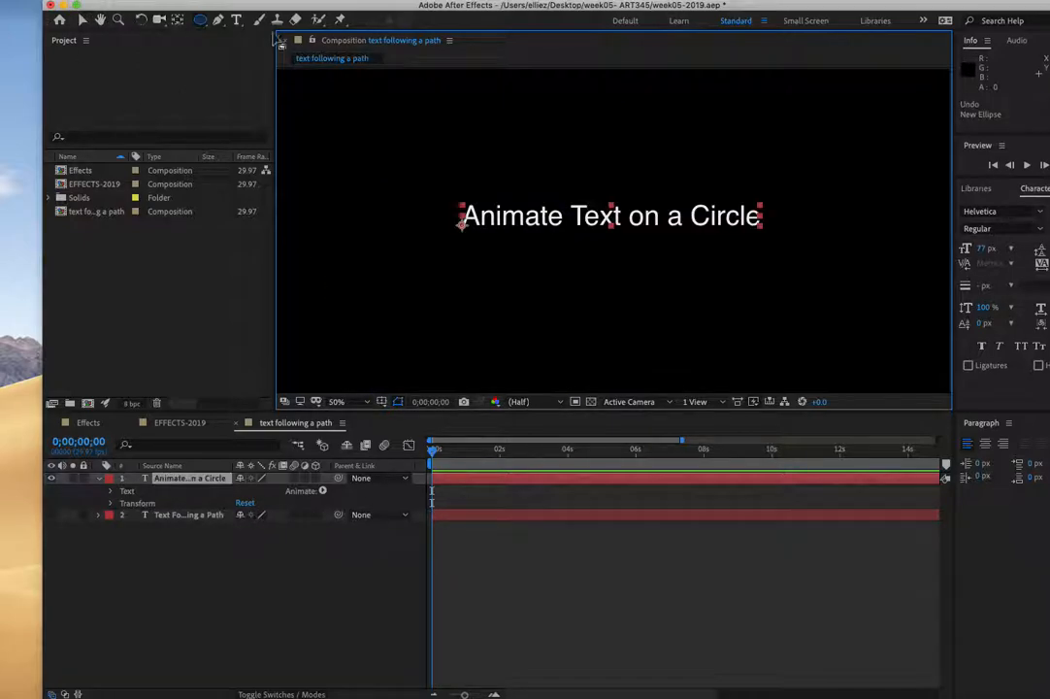
left_click_drag(573, 165, 744, 211)
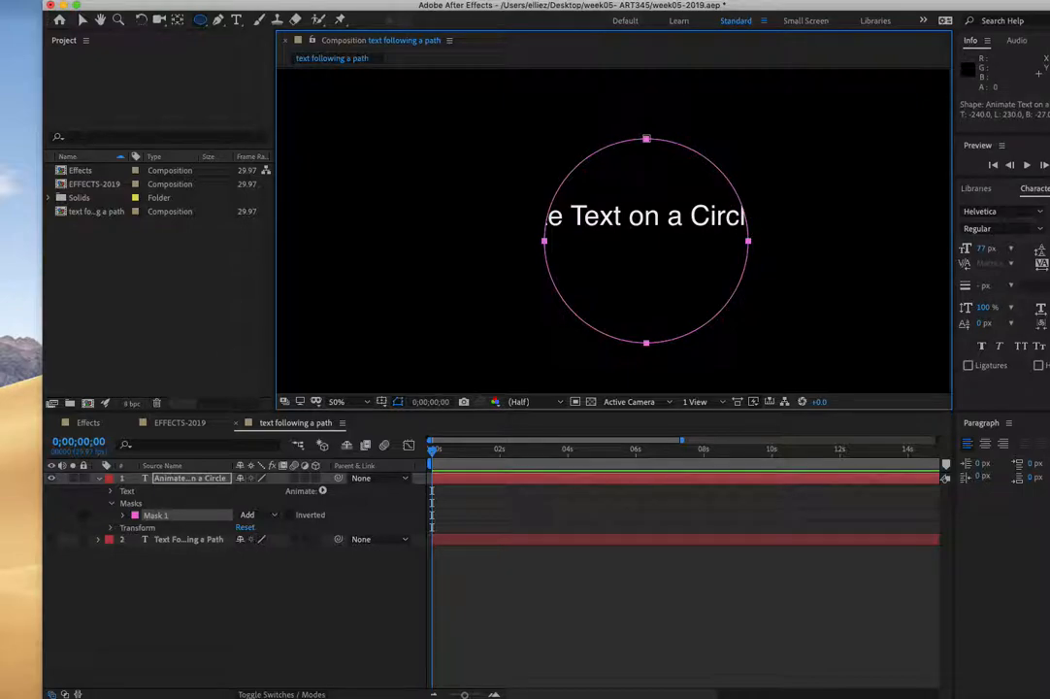
Step: Set the new text layer's Path option to Mask 1 so the text follows the circle
left_click(110, 490)
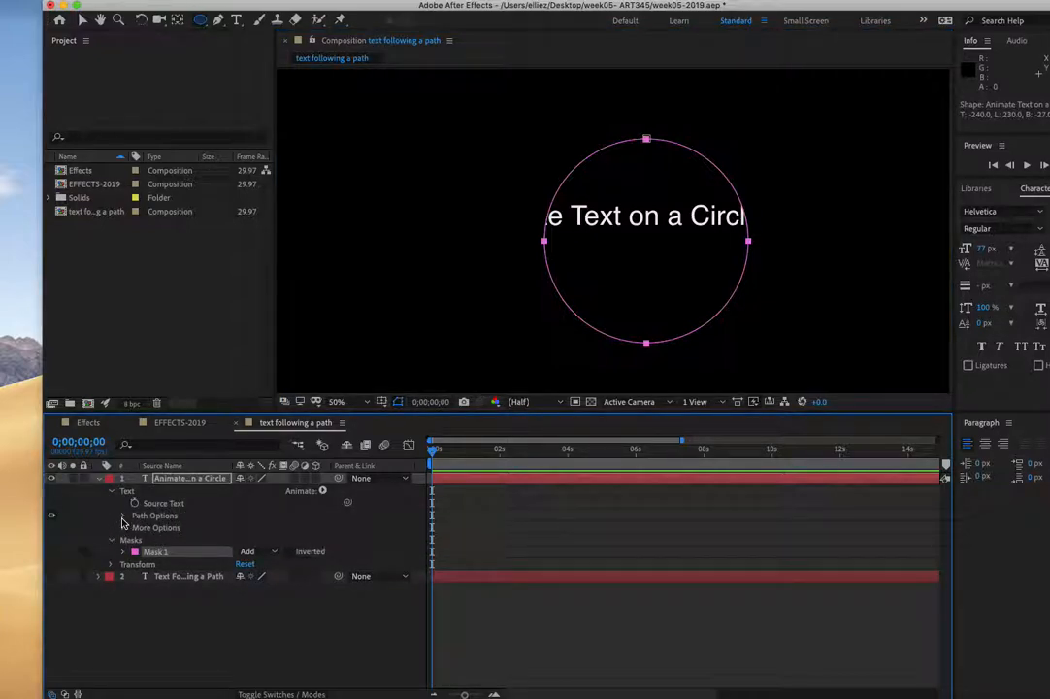
left_click(123, 515)
left_click(286, 529)
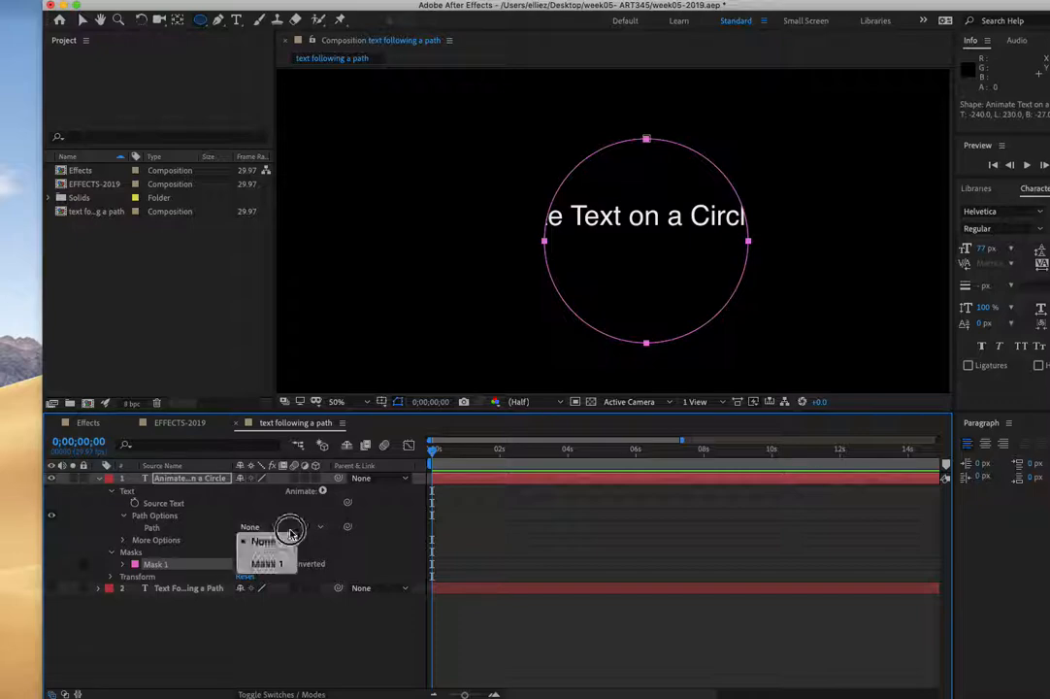
left_click(267, 563)
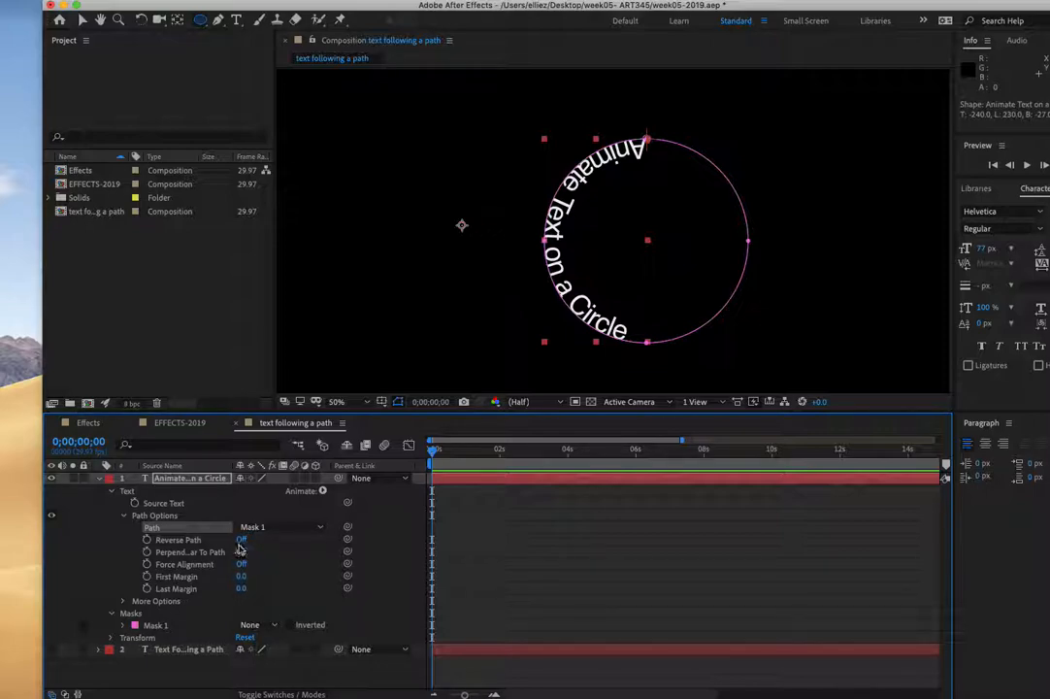
Step: Turn on Reverse Path for the circle text and set its First Margin to -445
left_click(240, 541)
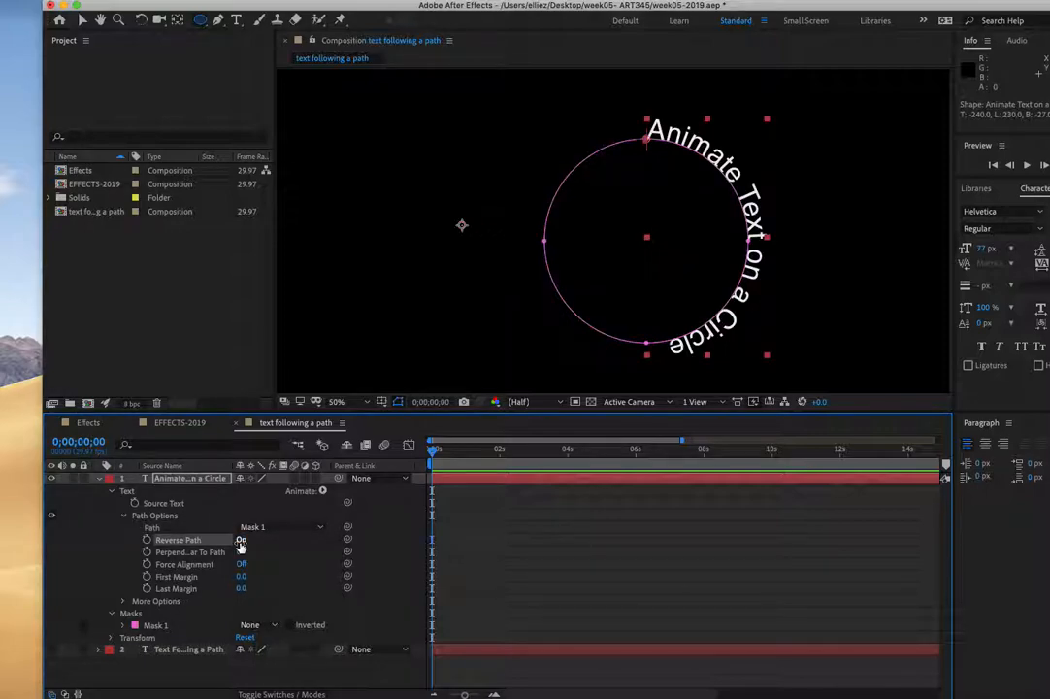
mouse_move(240, 576)
left_mouse_down()
mouse_move(598, 538)
mouse_move(787, 504)
mouse_move(837, 478)
mouse_move(531, 500)
mouse_move(11, 481)
mouse_move(305, 440)
mouse_move(475, 562)
mouse_move(231, 563)
left_mouse_up()
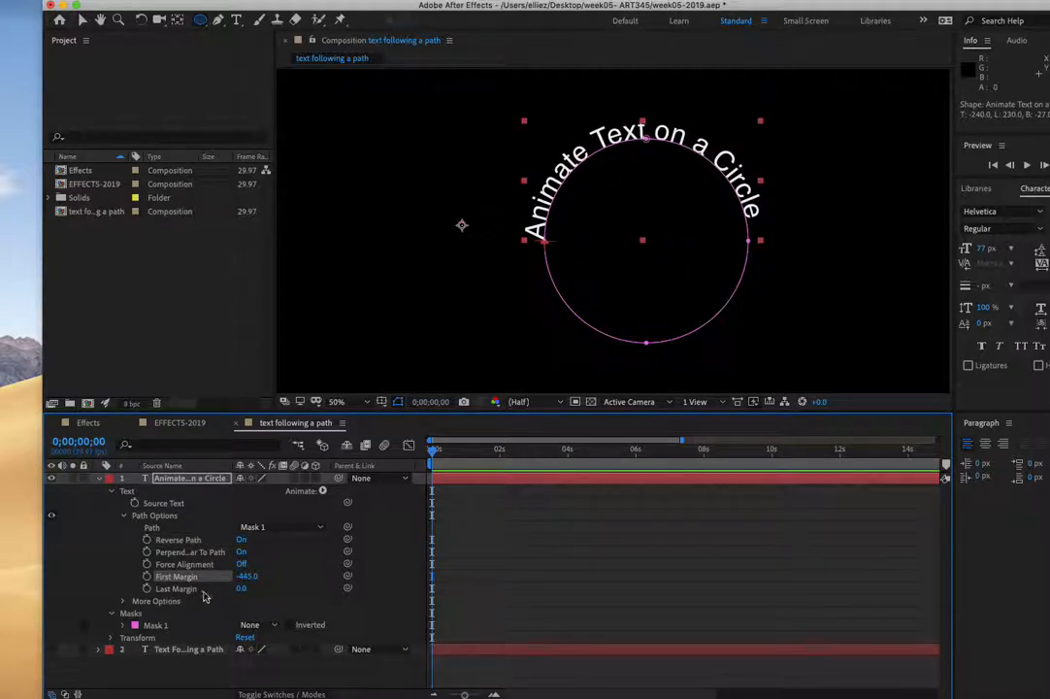
Step: Keyframe First Margin at the start of the timeline and at 530 at 0;00;07;05, and preview the animation from the beginning
left_click(147, 578)
left_click_drag(433, 456, 551, 457)
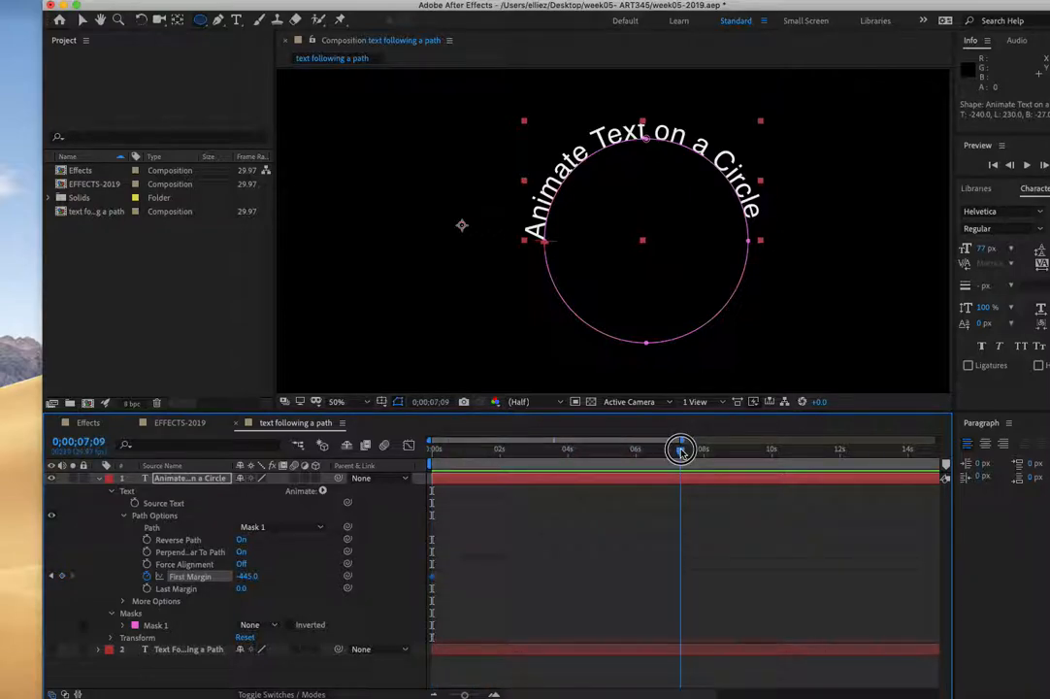
left_click_drag(248, 579, 949, 586)
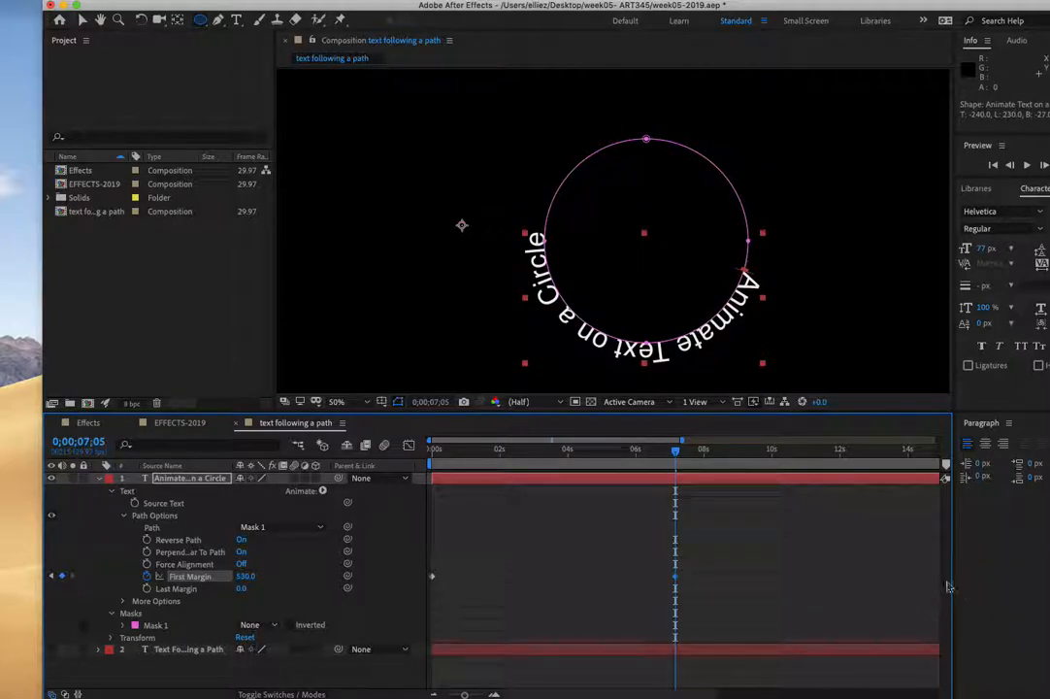
left_click_drag(675, 456, 368, 479)
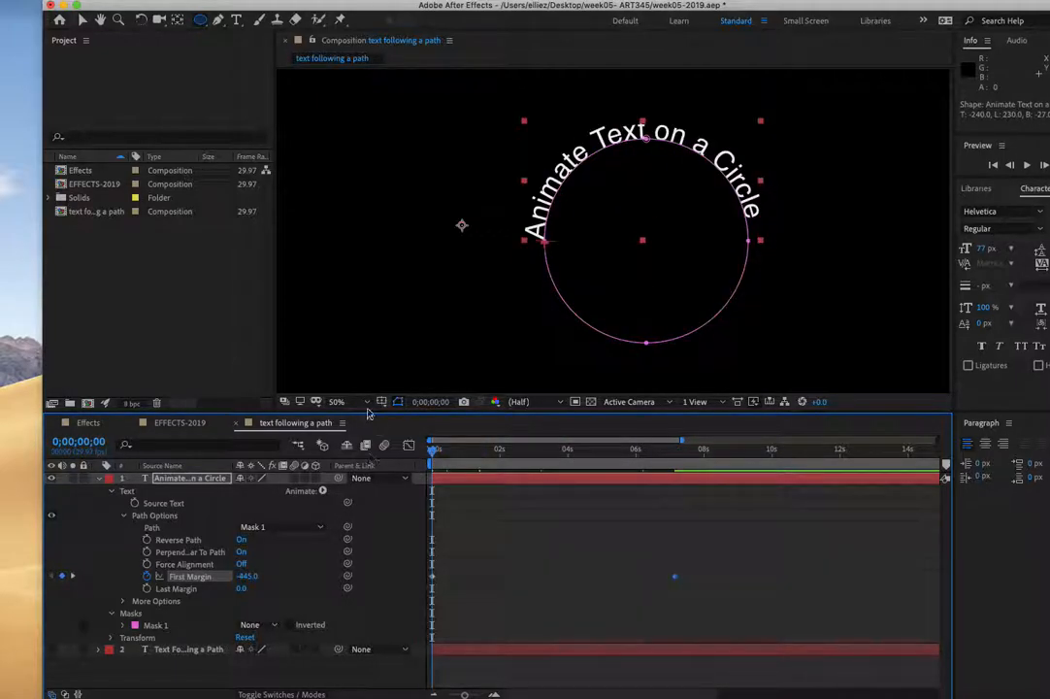
key("space")
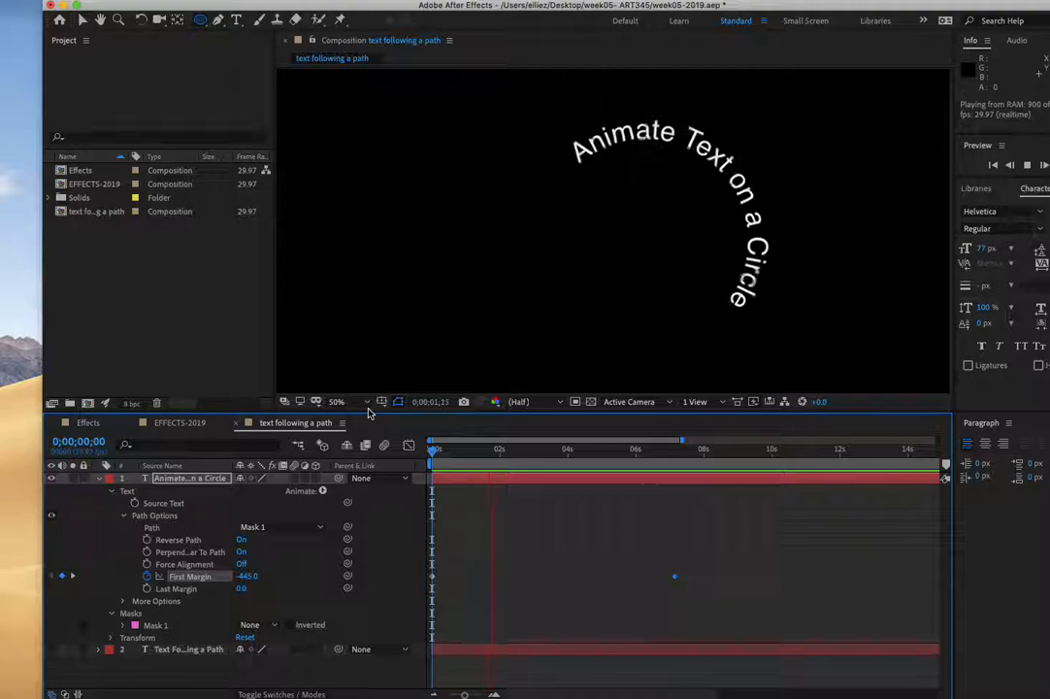